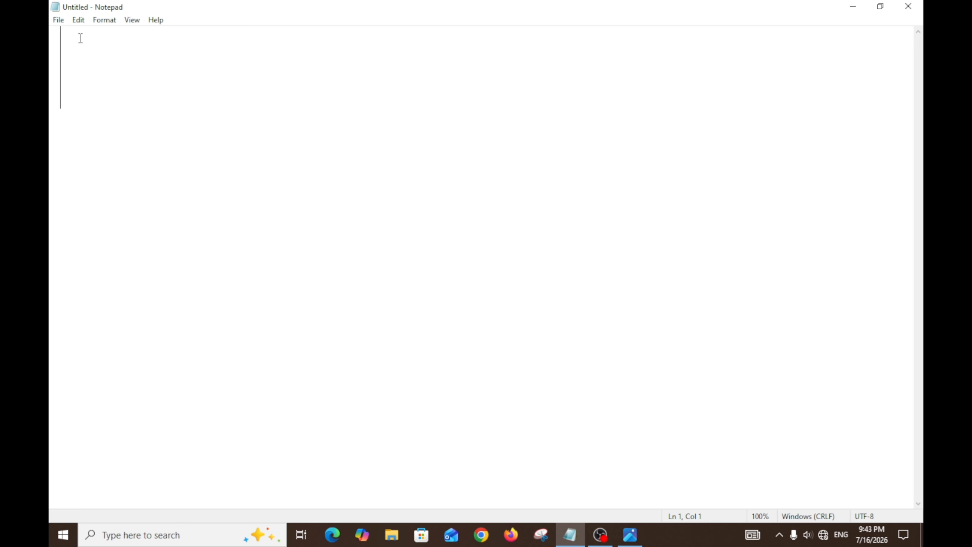
pyautogui.click(79, 21)
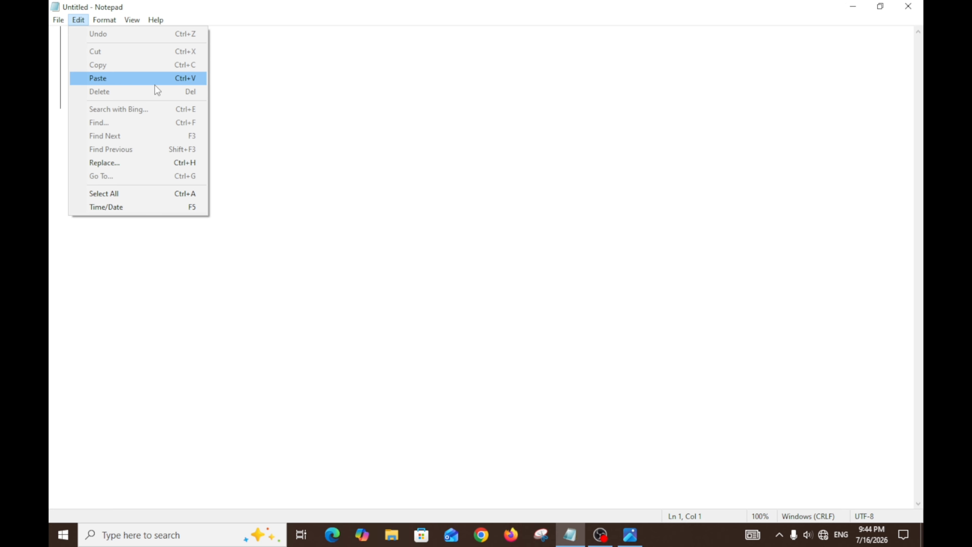
pyautogui.click(270, 96)
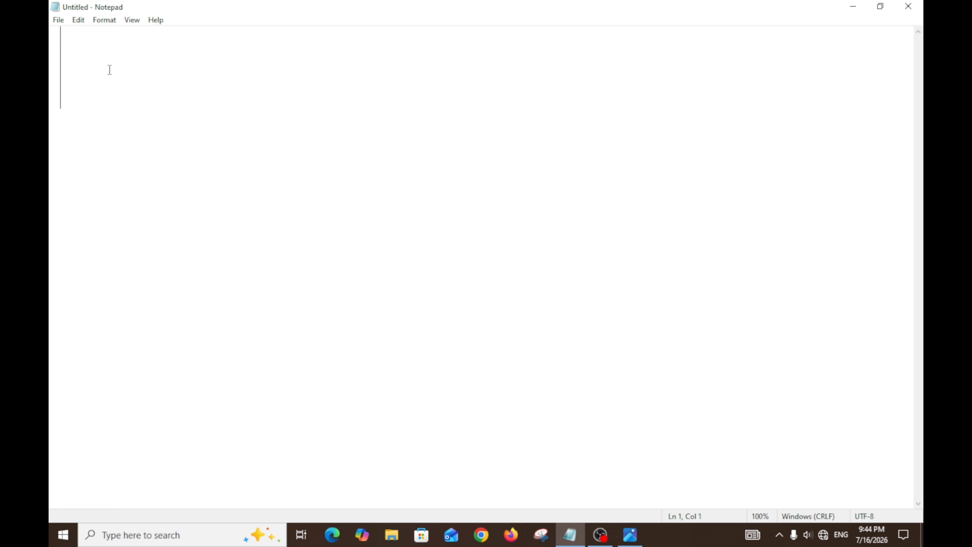
# Step: Enter the words One, Two and Three on three separate lines of the empty document
pyautogui.write('One')
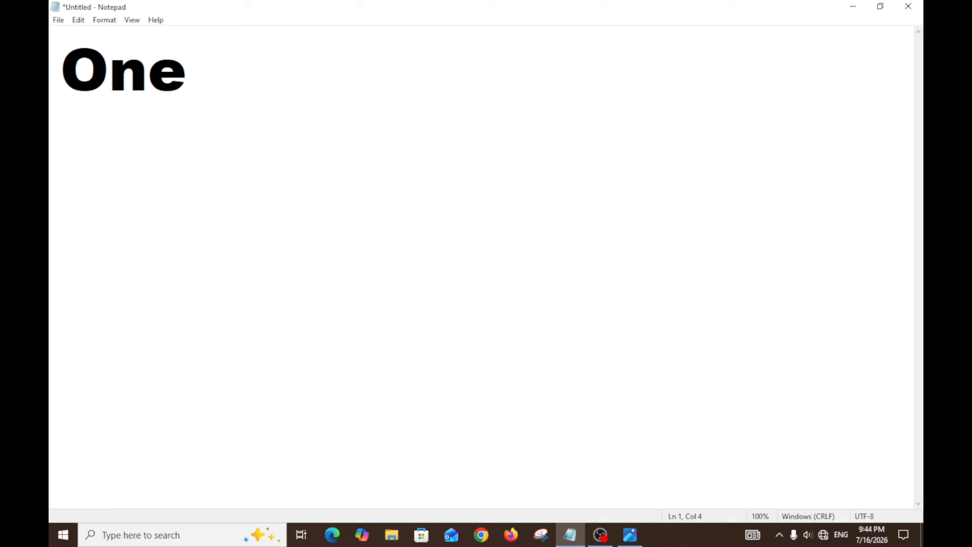
pyautogui.press('Return')
pyautogui.write('Two')
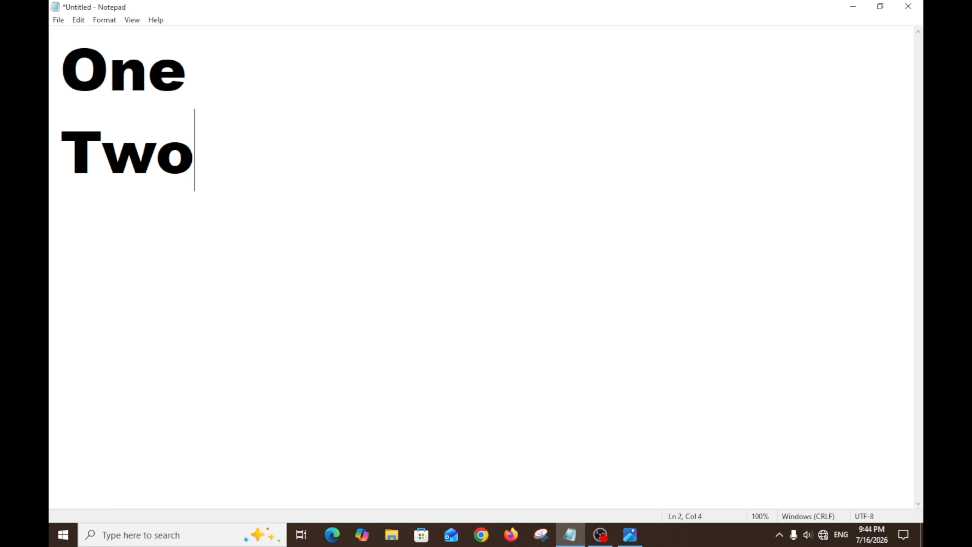
pyautogui.press('Return')
pyautogui.write('T')
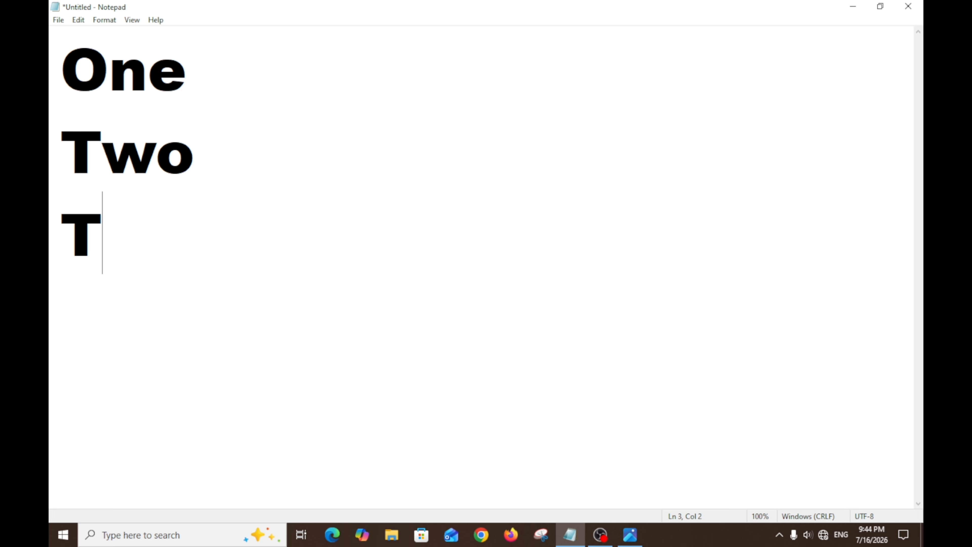
pyautogui.write('hree')
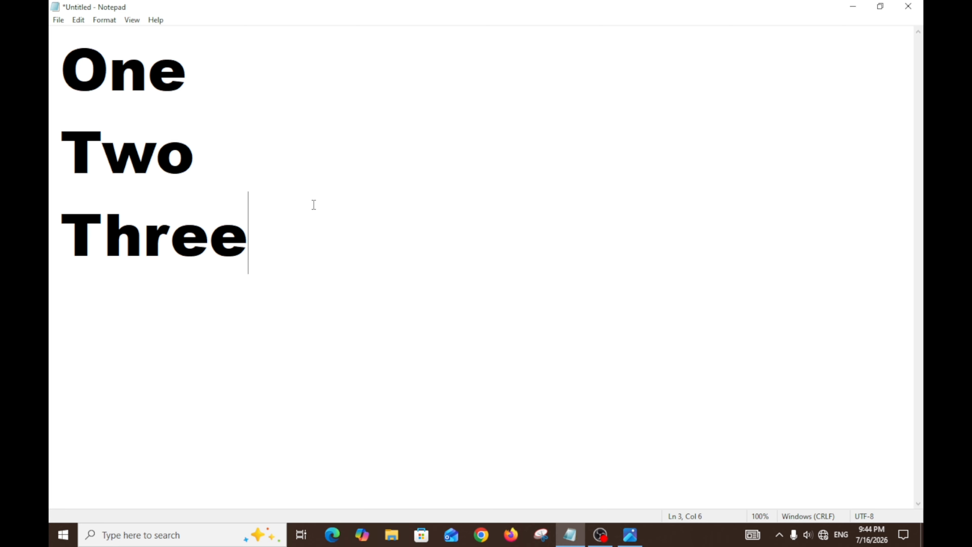
# Step: Add the lines "Cut + Paste" and "Copy + Paste" below the word Three
pyautogui.press('Return')
pyautogui.write('Cut')
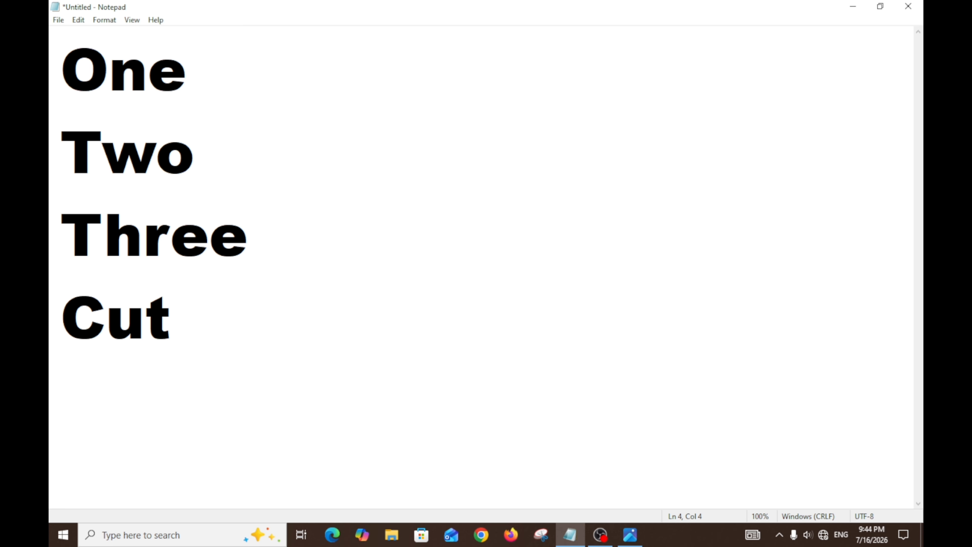
pyautogui.write(' +')
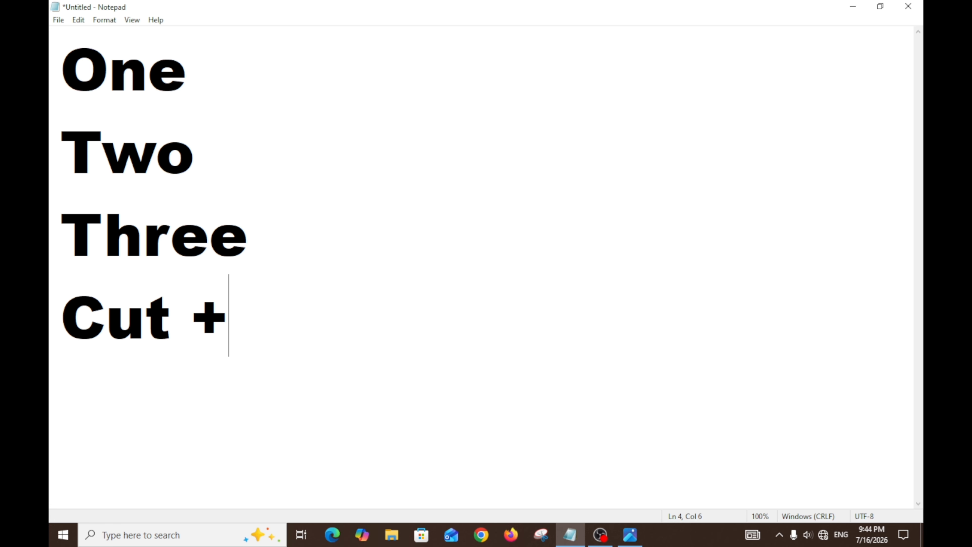
pyautogui.write(' Paste')
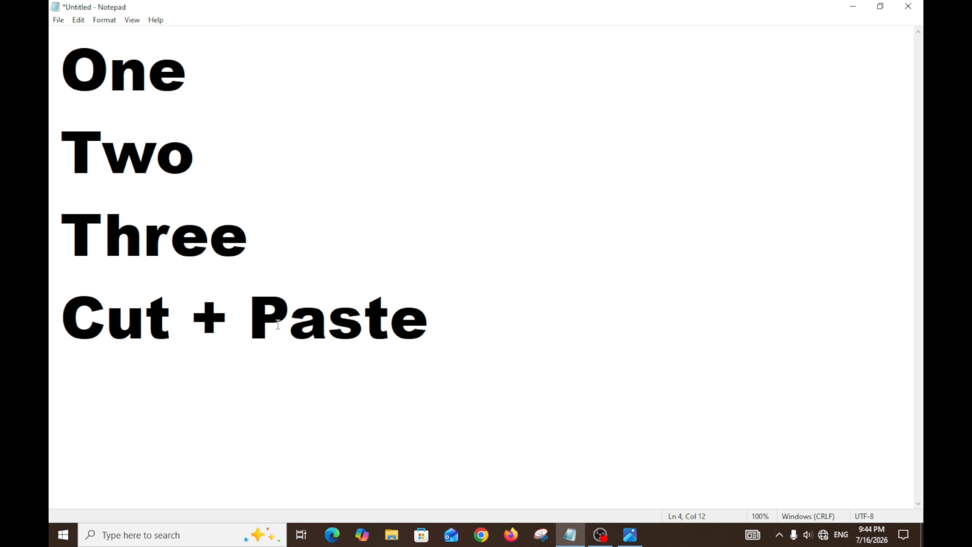
pyautogui.press('Return')
pyautogui.write('Copy')
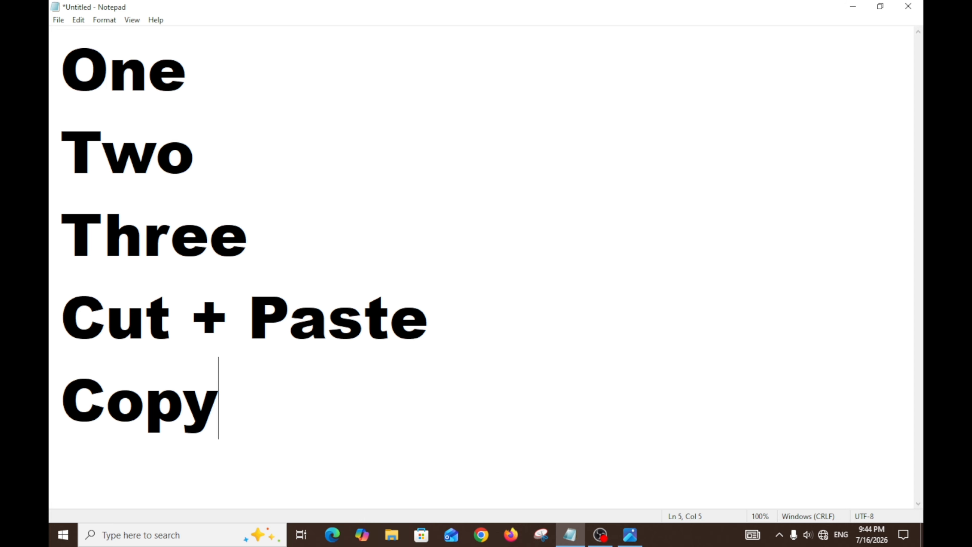
pyautogui.write(' + ')
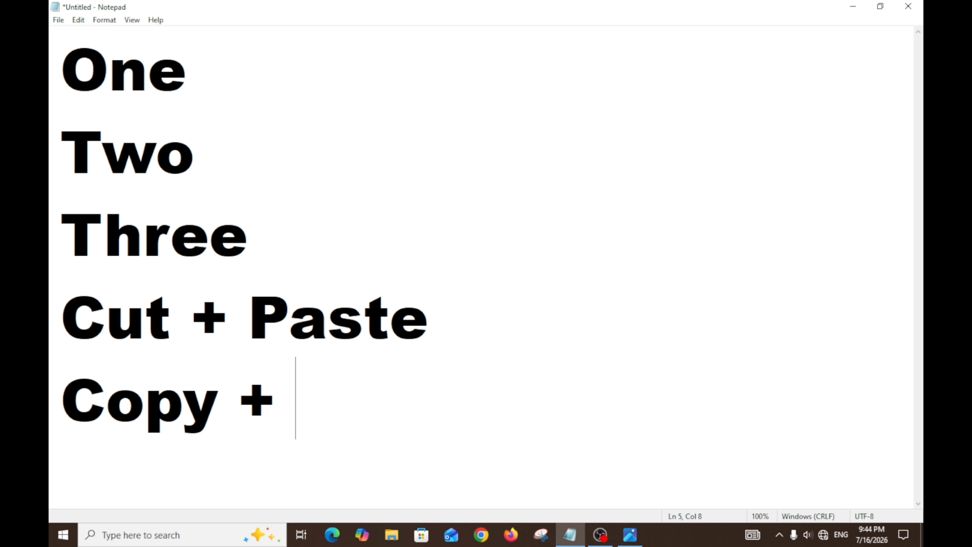
pyautogui.write('Paste')
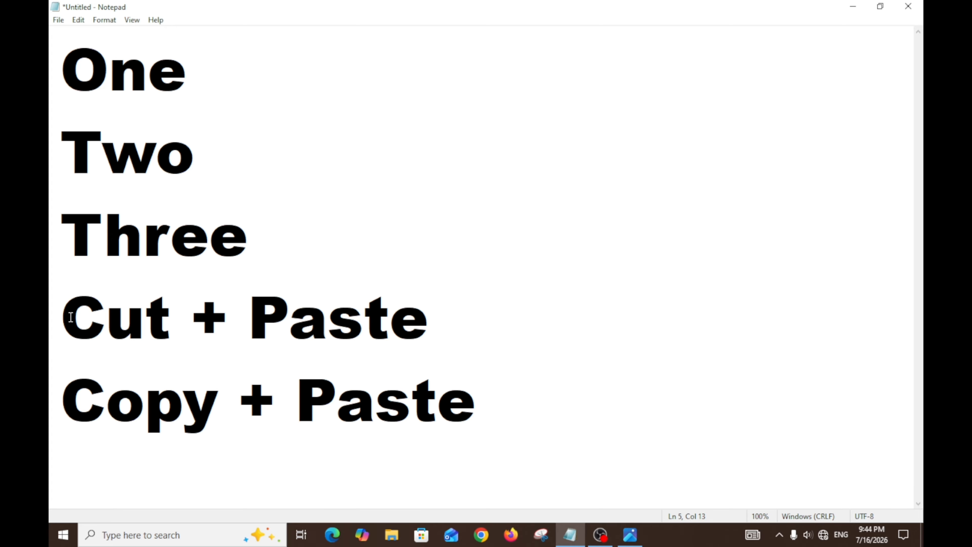
# Step: Highlight the words Cut, Copy and Paste one after another in the last two lines
pyautogui.moveTo(71, 317); pyautogui.dragTo(174, 323)
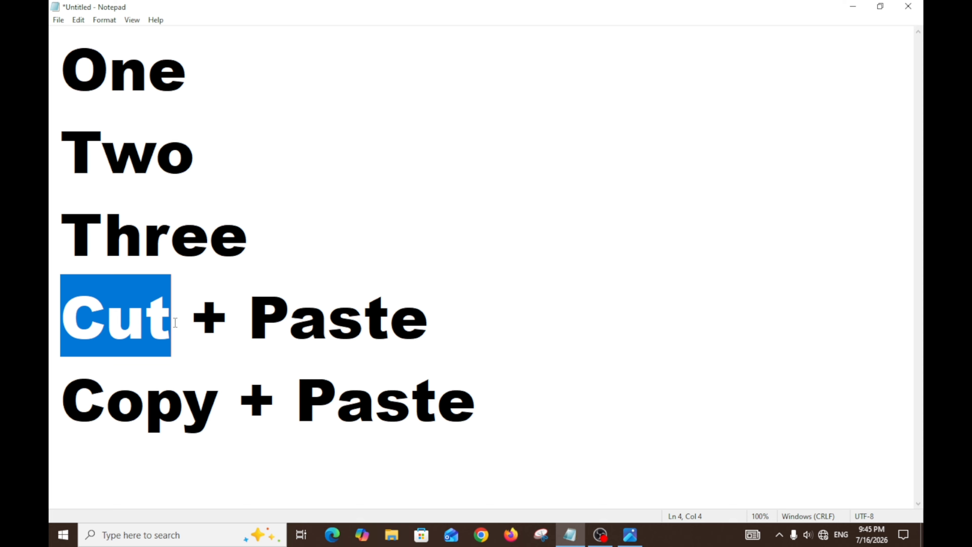
pyautogui.click(251, 318)
pyautogui.moveTo(250, 318); pyautogui.dragTo(424, 324)
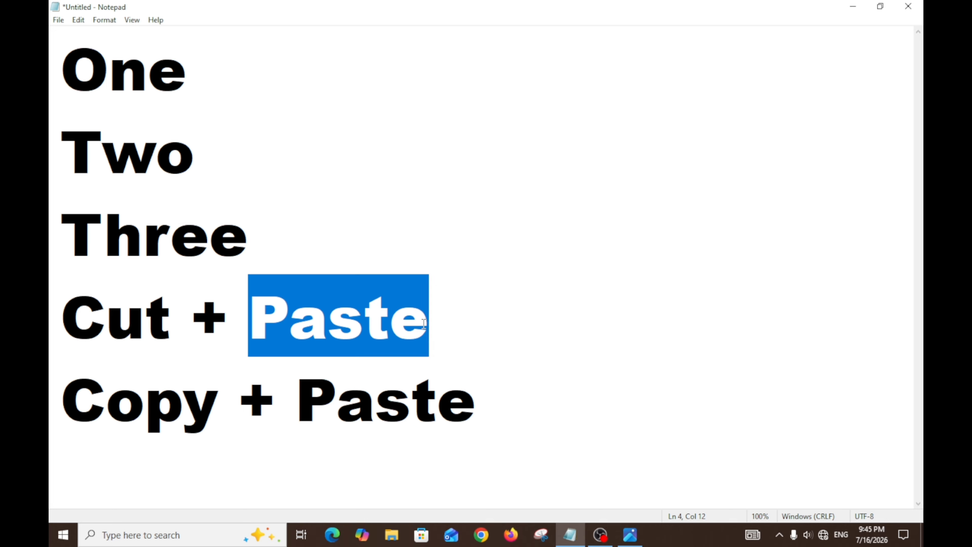
pyautogui.click(437, 324)
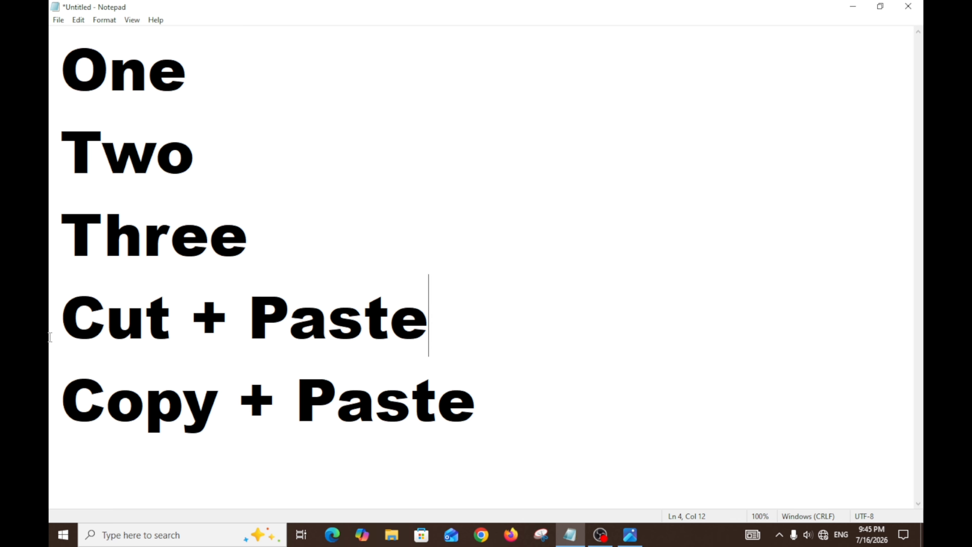
pyautogui.moveTo(65, 395); pyautogui.dragTo(212, 416)
pyautogui.moveTo(296, 416); pyautogui.dragTo(471, 423)
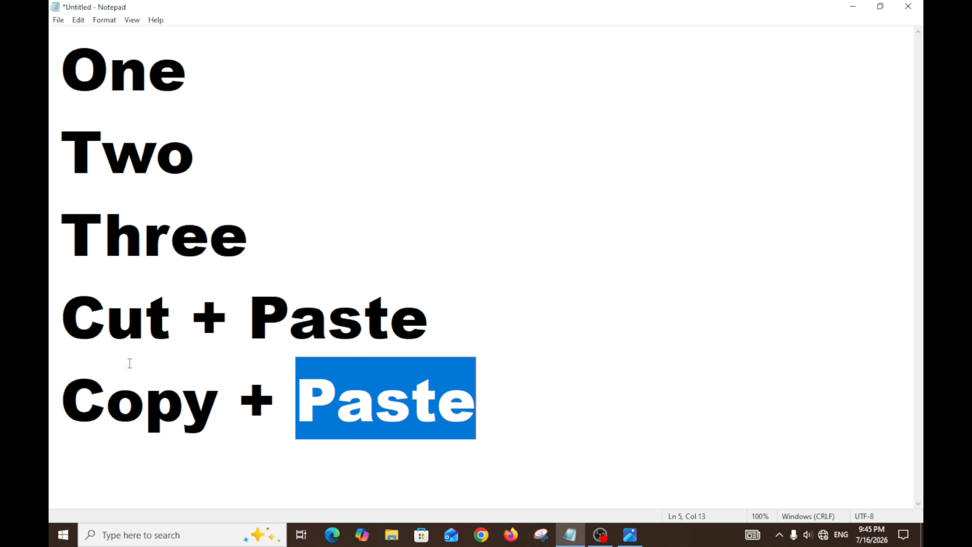
pyautogui.moveTo(61, 312); pyautogui.dragTo(526, 382)
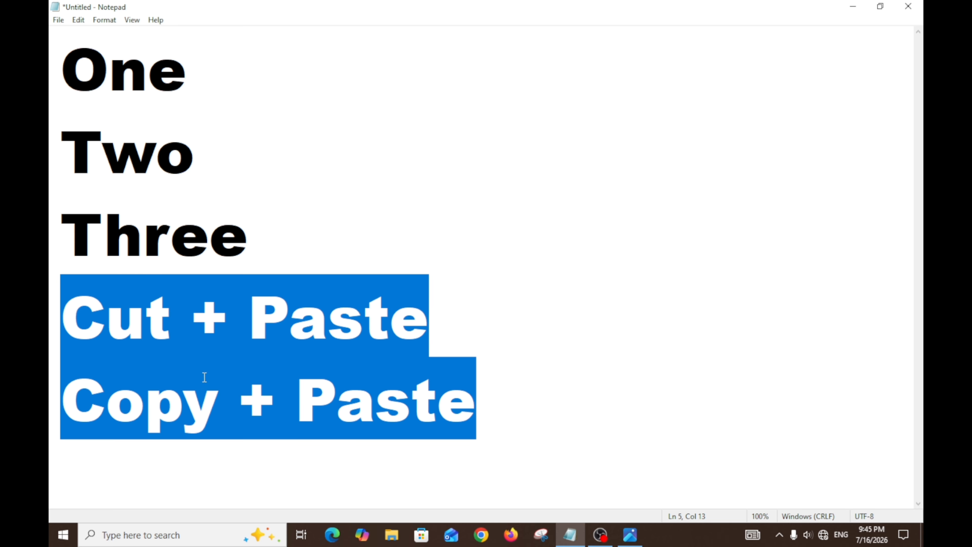
pyautogui.click(195, 366)
pyautogui.moveTo(171, 334); pyautogui.dragTo(80, 332)
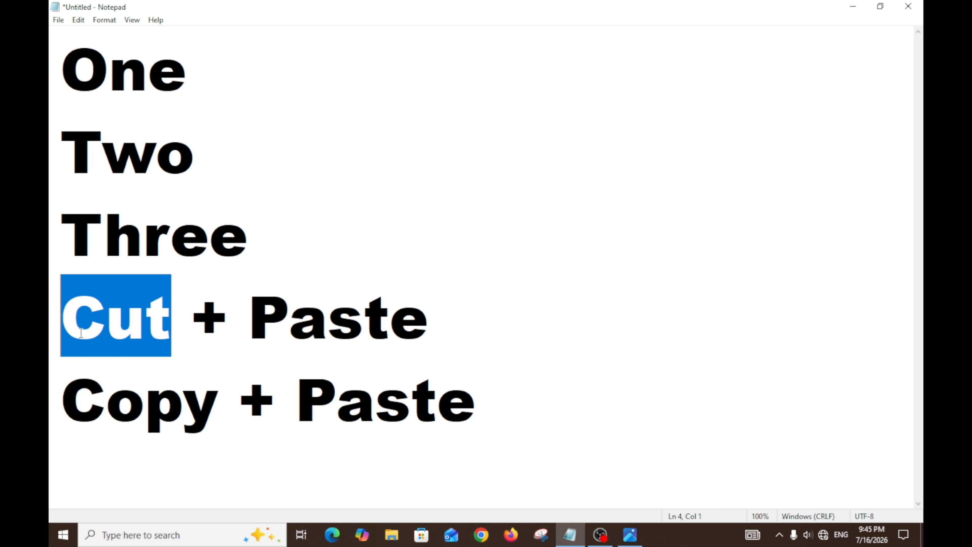
pyautogui.moveTo(251, 321); pyautogui.dragTo(420, 332)
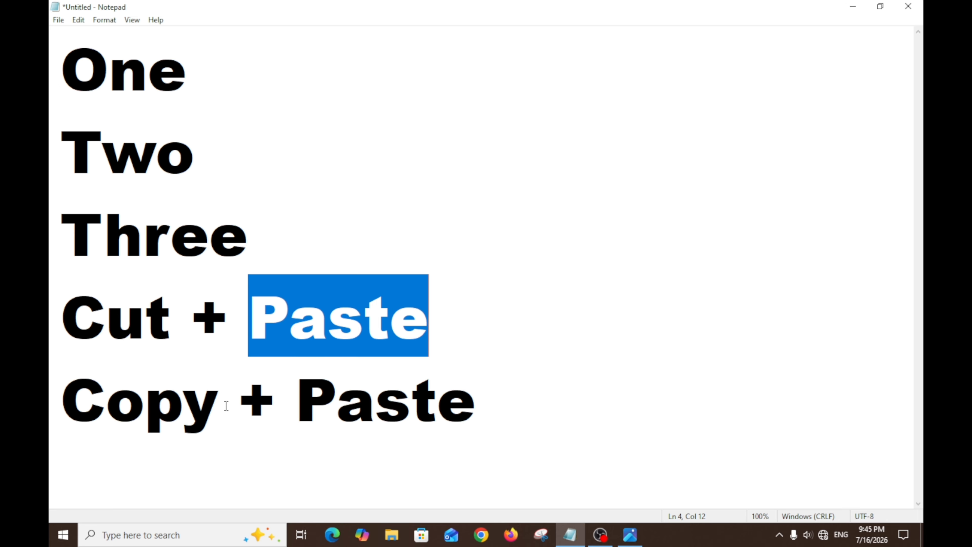
pyautogui.moveTo(226, 406); pyautogui.dragTo(72, 395)
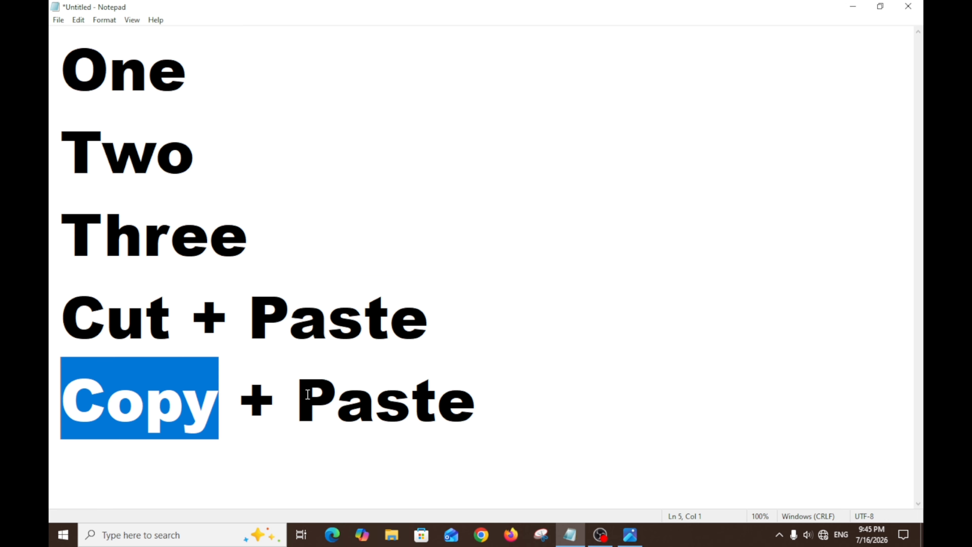
pyautogui.moveTo(308, 395); pyautogui.dragTo(469, 400)
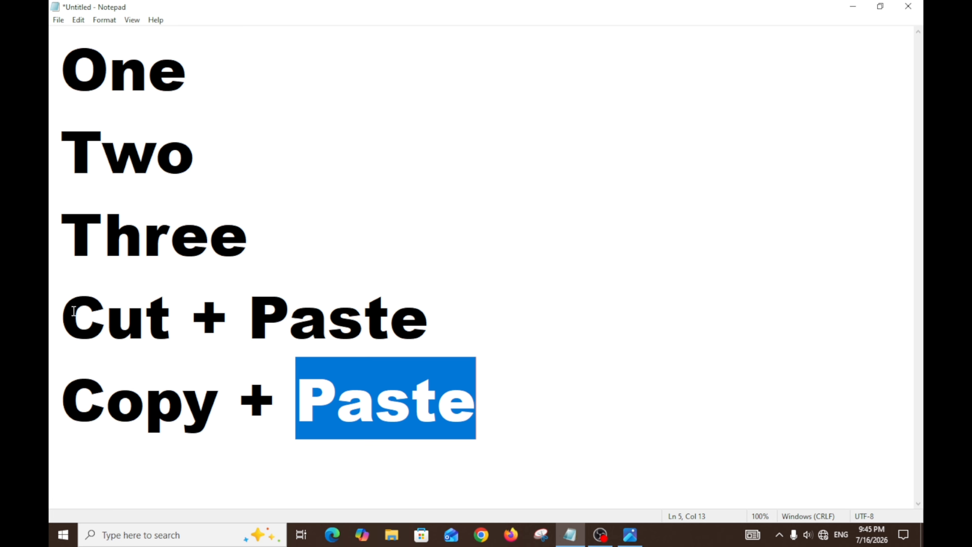
pyautogui.moveTo(76, 314); pyautogui.dragTo(160, 333)
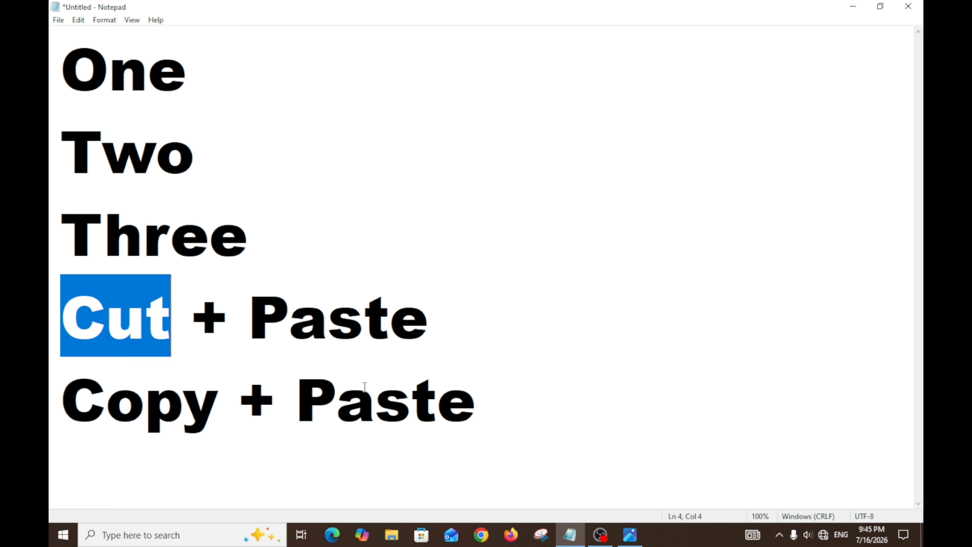
pyautogui.click(138, 327)
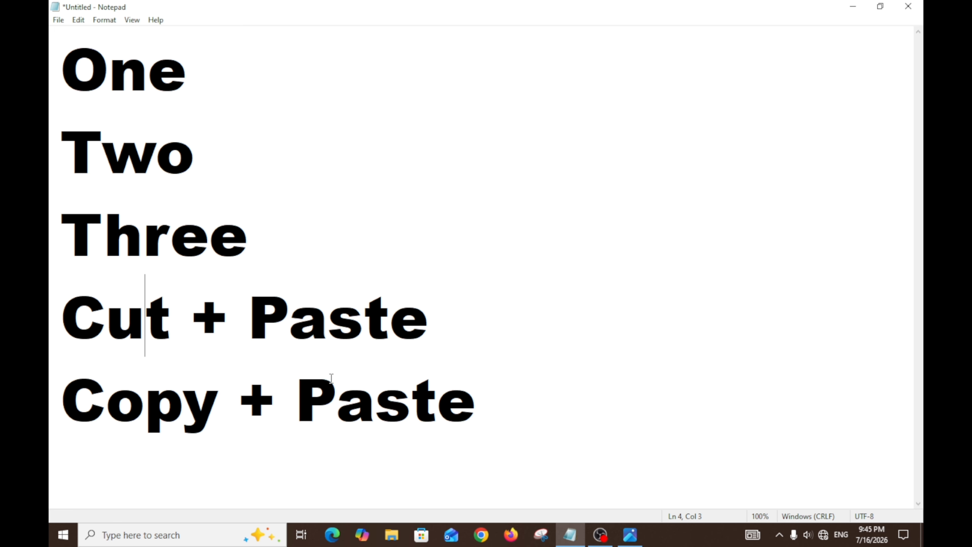
# Step: Remove the "Cut + Paste" and "Copy + Paste" lines, keeping the empty line below Three
pyautogui.moveTo(487, 407); pyautogui.dragTo(52, 336)
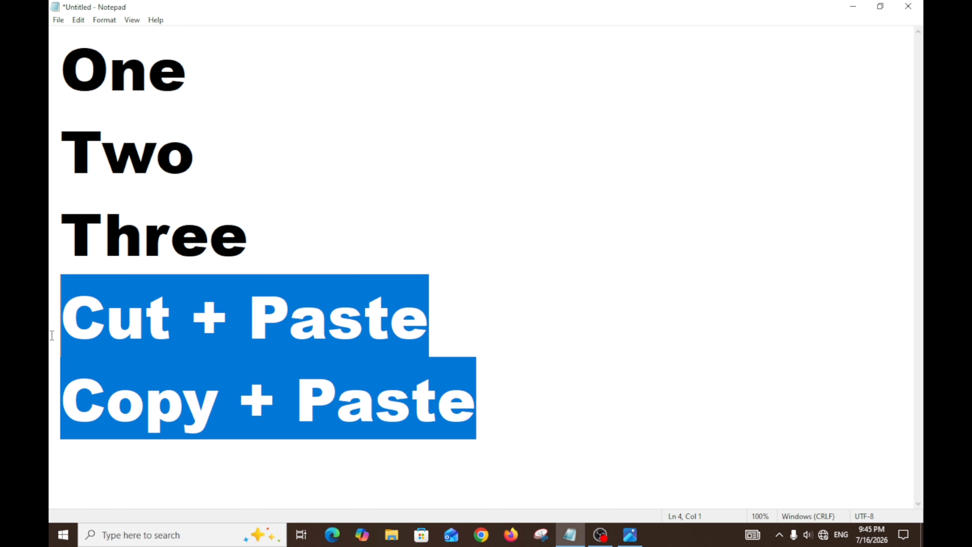
pyautogui.hotkey('ctrl', 'x')
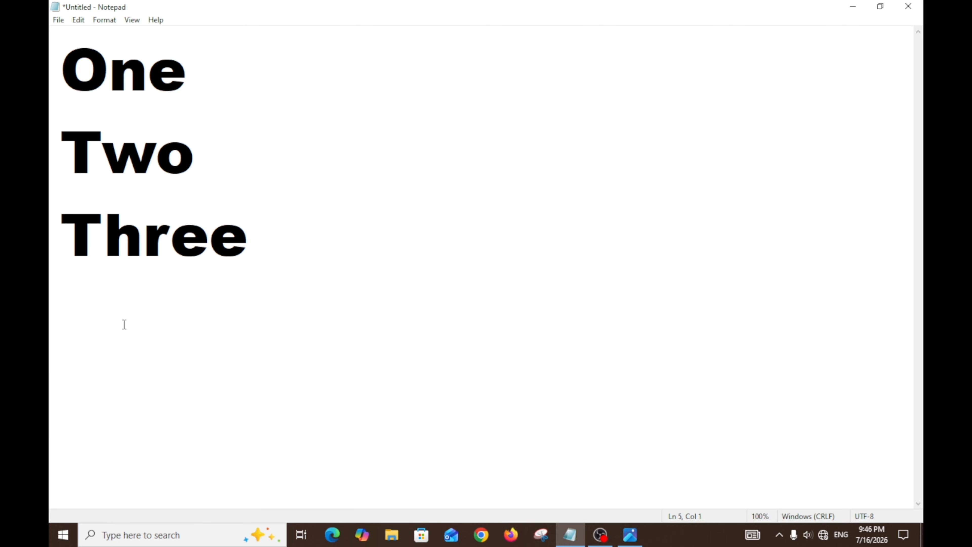
# Step: Try adding One and Two on separate lines below Three, and delete both added words again
pyautogui.write('o')
pyautogui.press('BackSpace')
pyautogui.write('One')
pyautogui.press('Return')
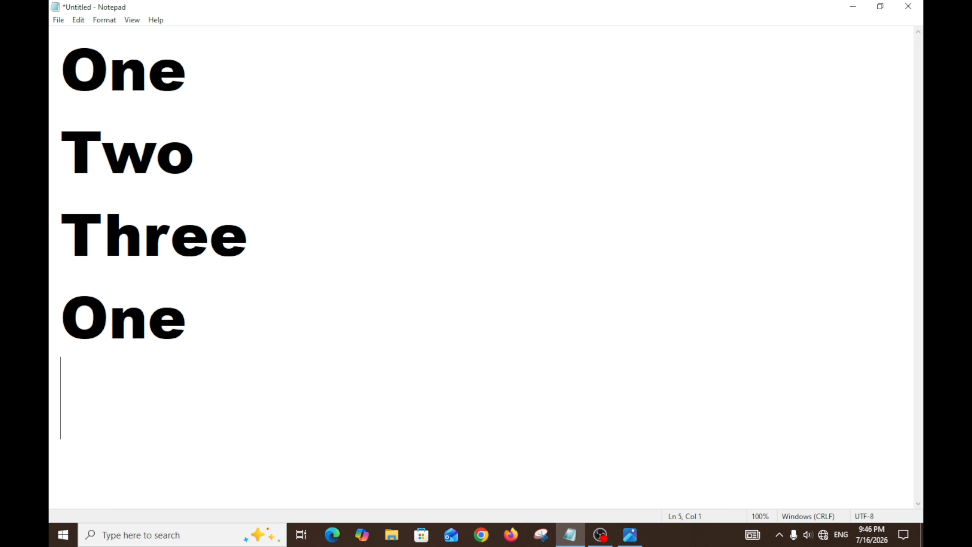
pyautogui.write('Two')
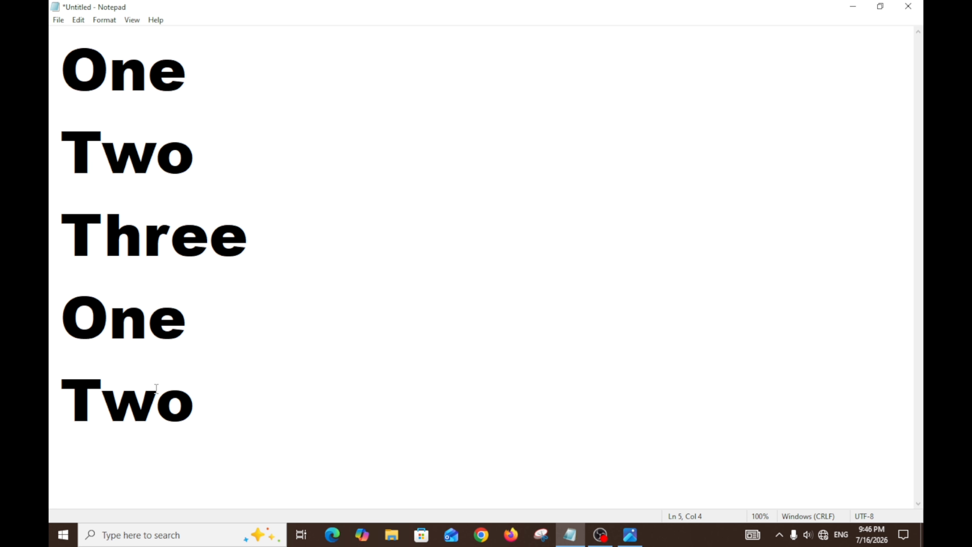
pyautogui.moveTo(189, 407); pyautogui.dragTo(78, 340)
pyautogui.press('BackSpace')
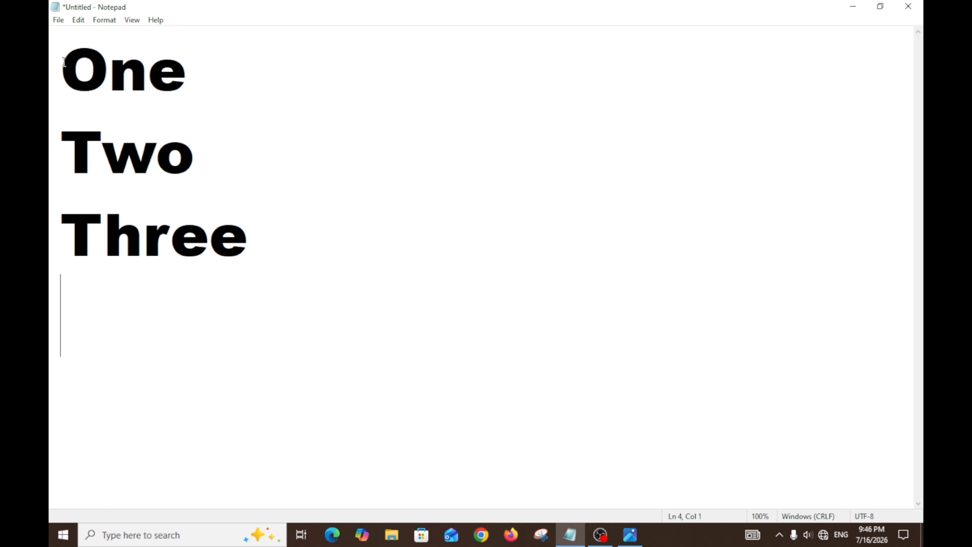
# Step: Cut the word One out of the first line
pyautogui.moveTo(65, 70); pyautogui.dragTo(190, 80)
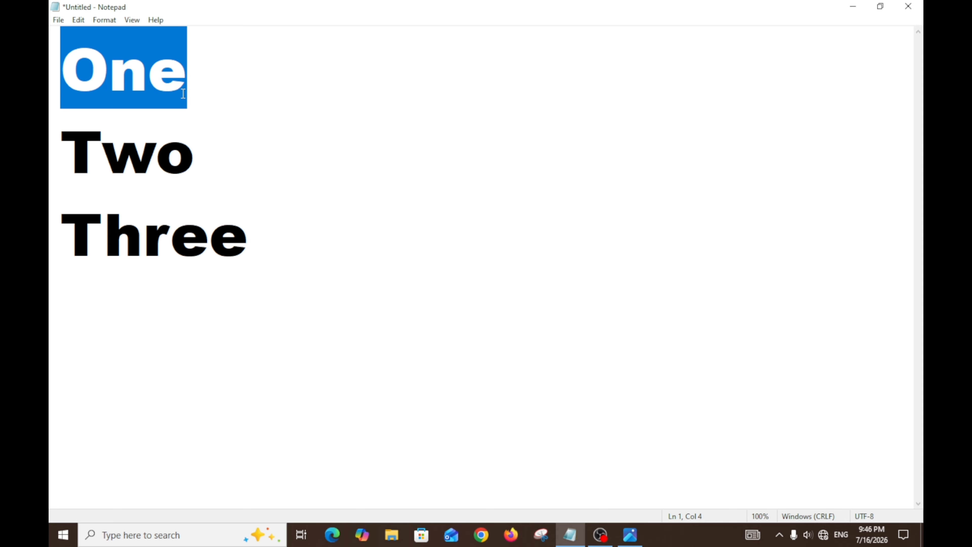
pyautogui.click(79, 21)
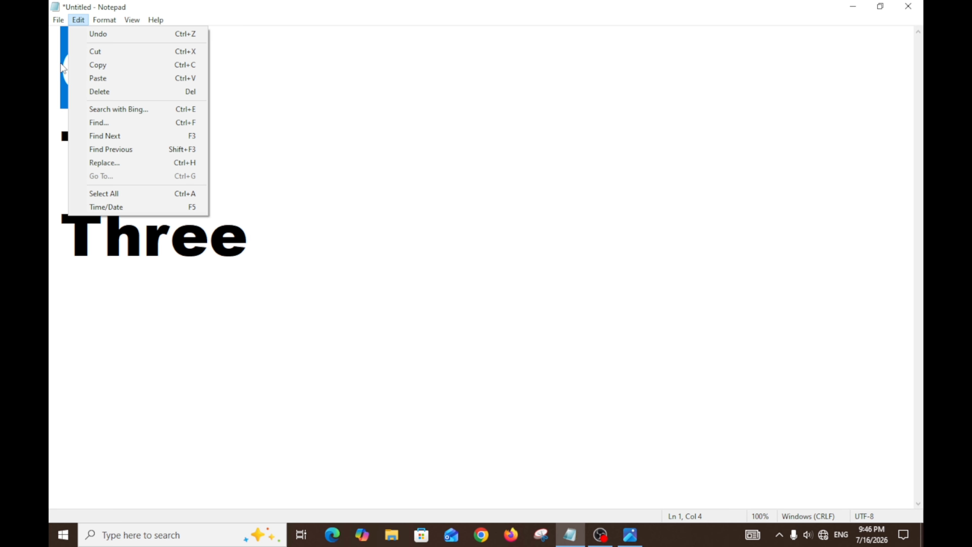
pyautogui.click(100, 54)
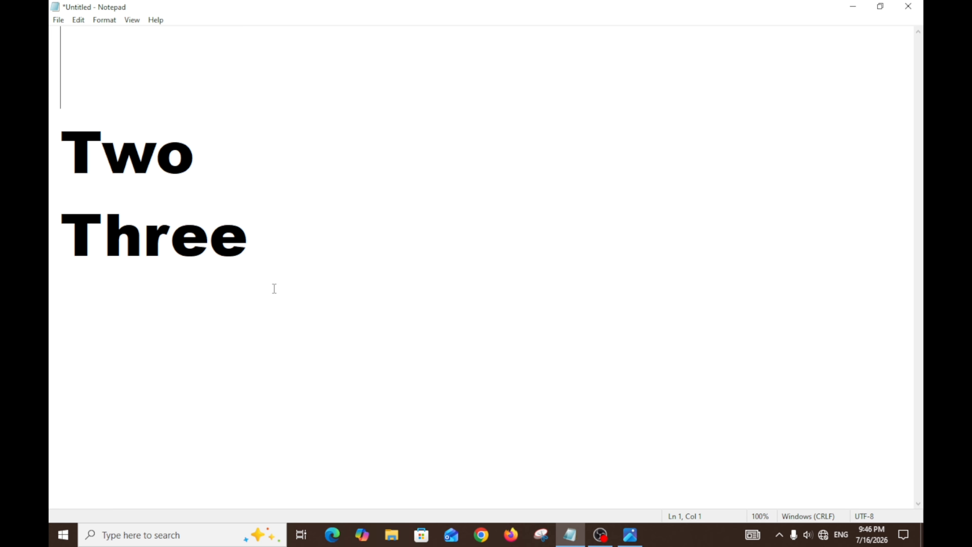
# Step: Paste the cut word One on the empty line below Three
pyautogui.click(121, 309)
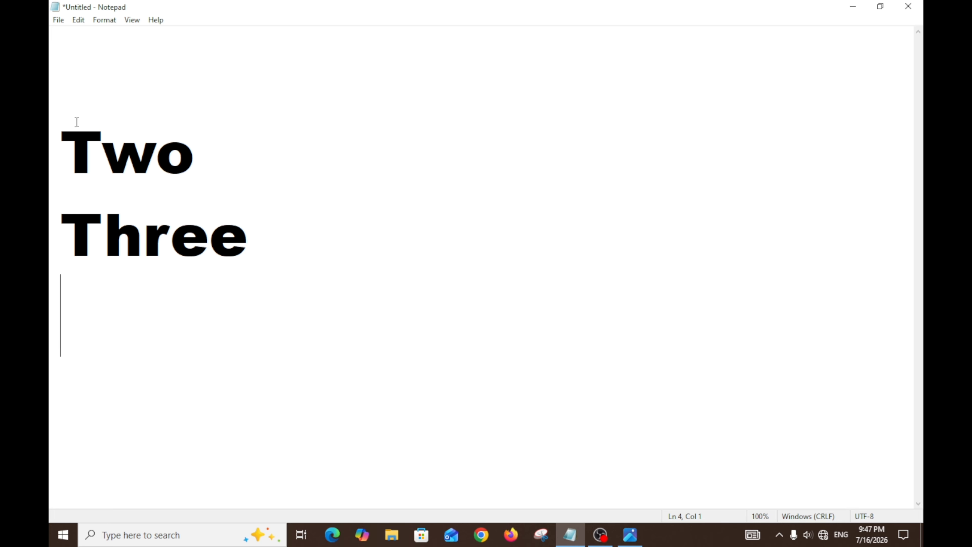
pyautogui.click(78, 23)
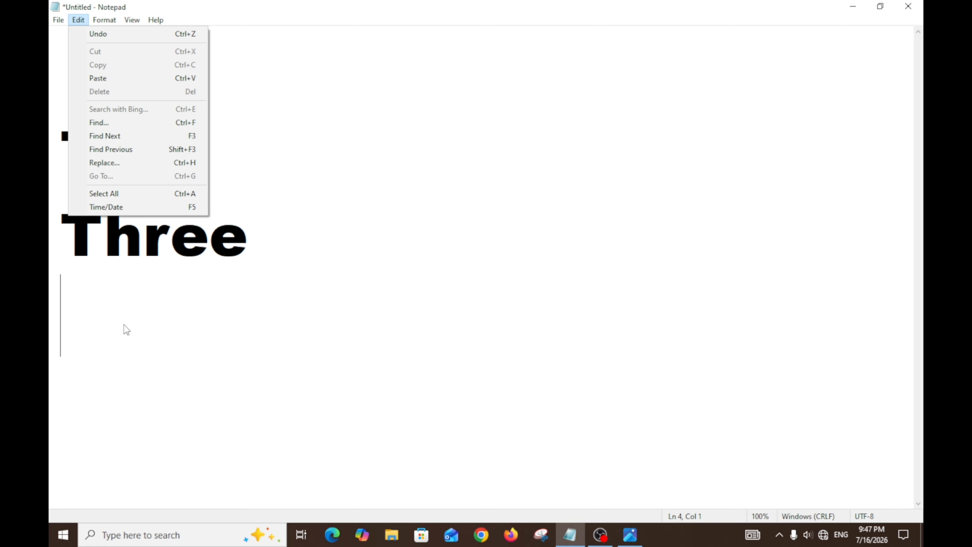
pyautogui.click(99, 78)
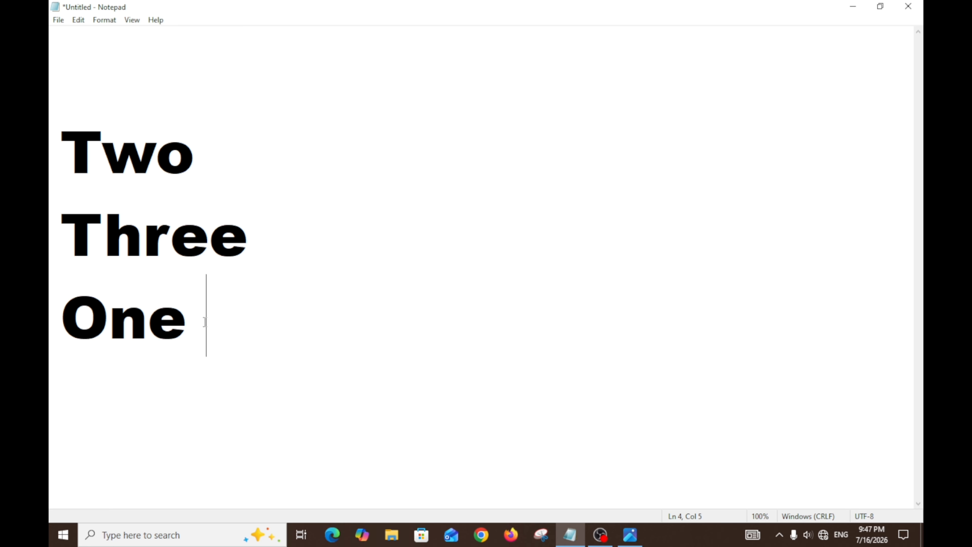
# Step: Paste the word One two more times on the last line, separating the copies with spaces
pyautogui.click(78, 21)
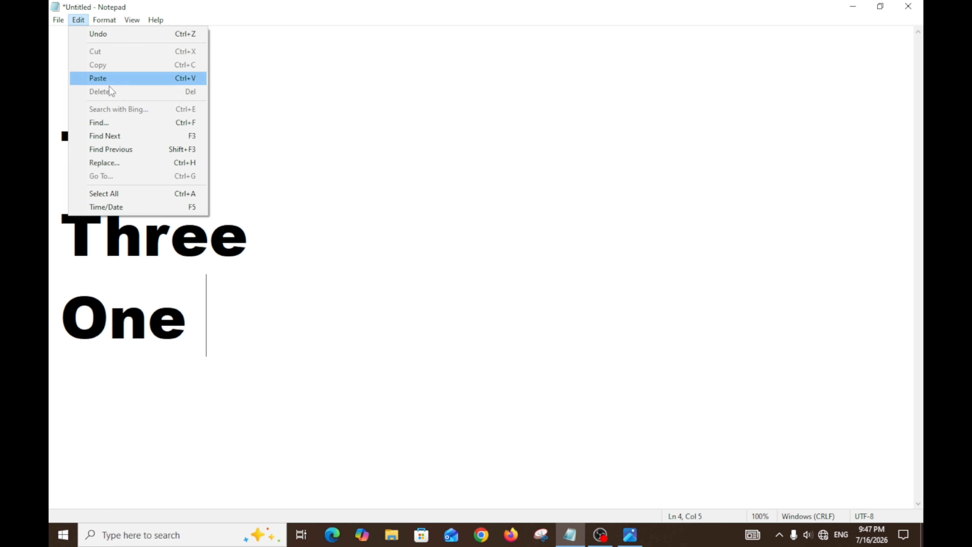
pyautogui.click(111, 79)
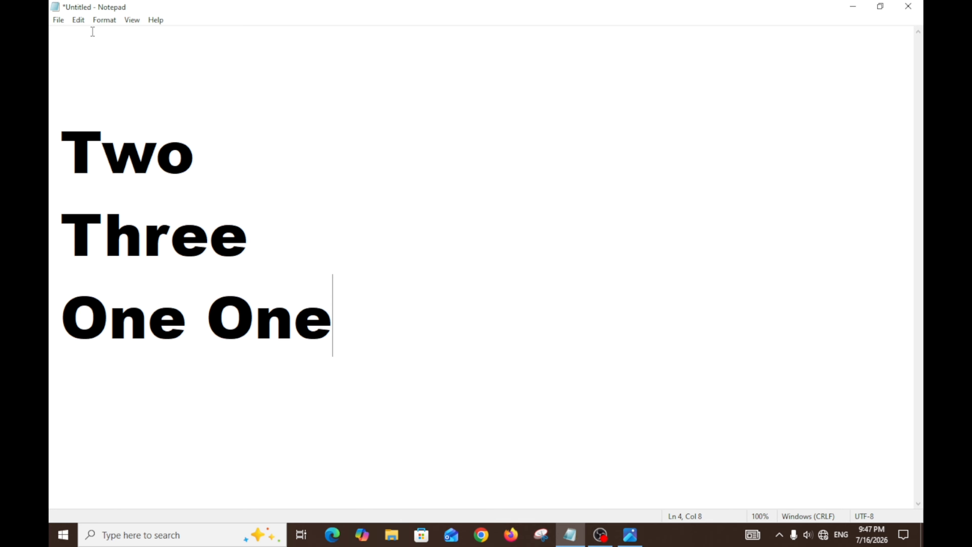
pyautogui.click(78, 21)
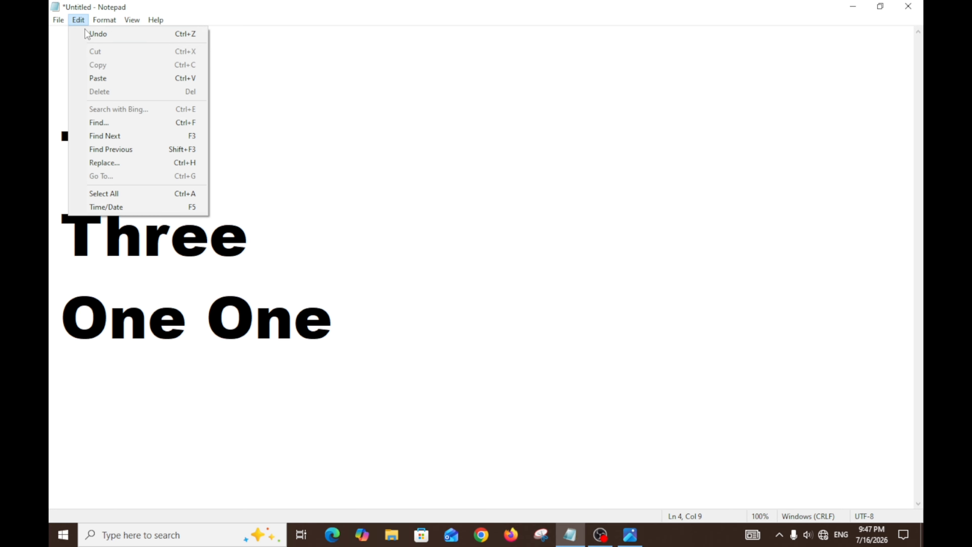
pyautogui.click(109, 78)
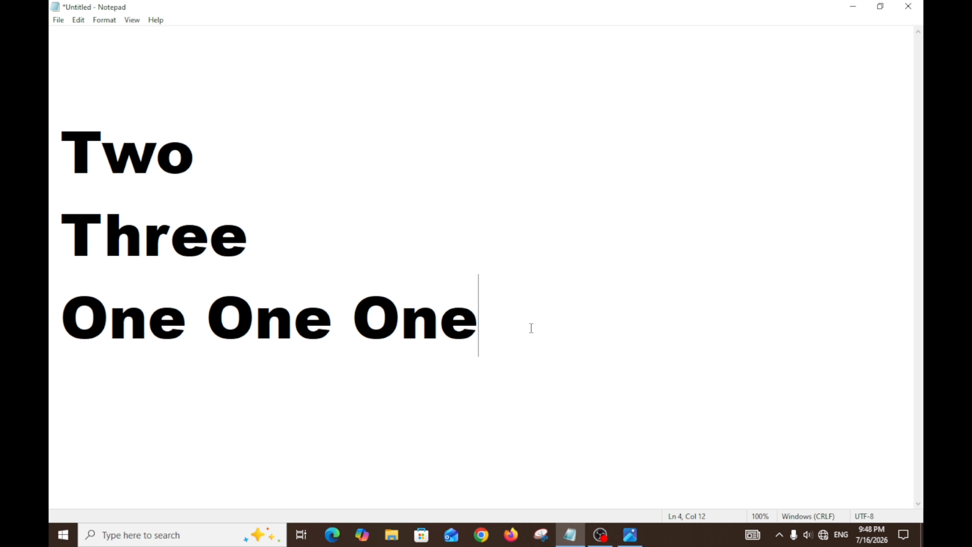
# Step: Clear the repeated words from the line below Three and write One on the empty first line
pyautogui.moveTo(521, 330); pyautogui.dragTo(105, 313)
pyautogui.press('BackSpace')
pyautogui.press('BackSpace')
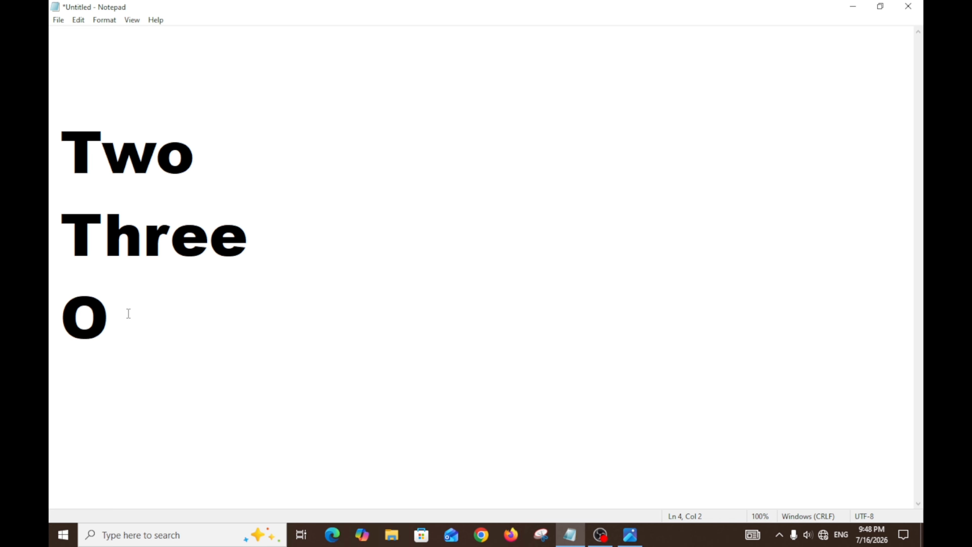
pyautogui.click(92, 84)
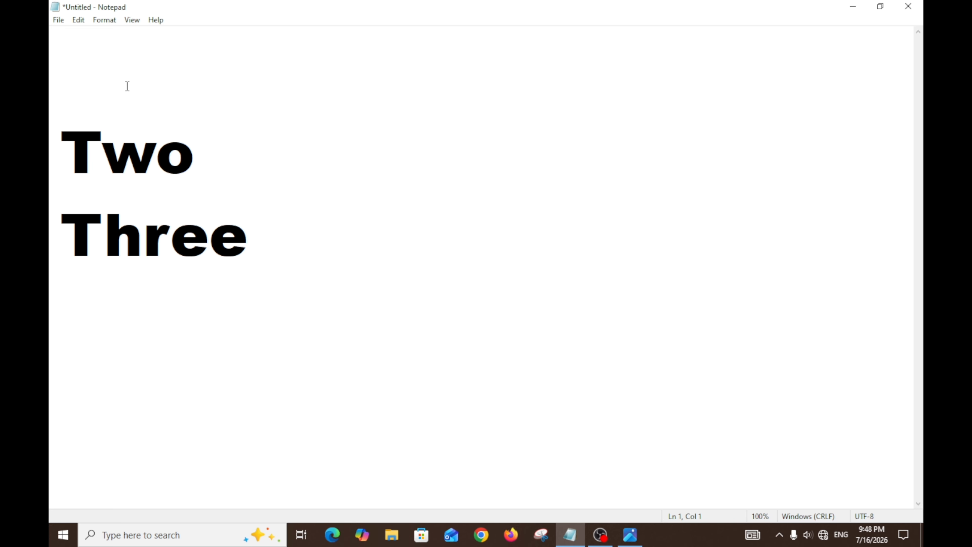
pyautogui.write('One')
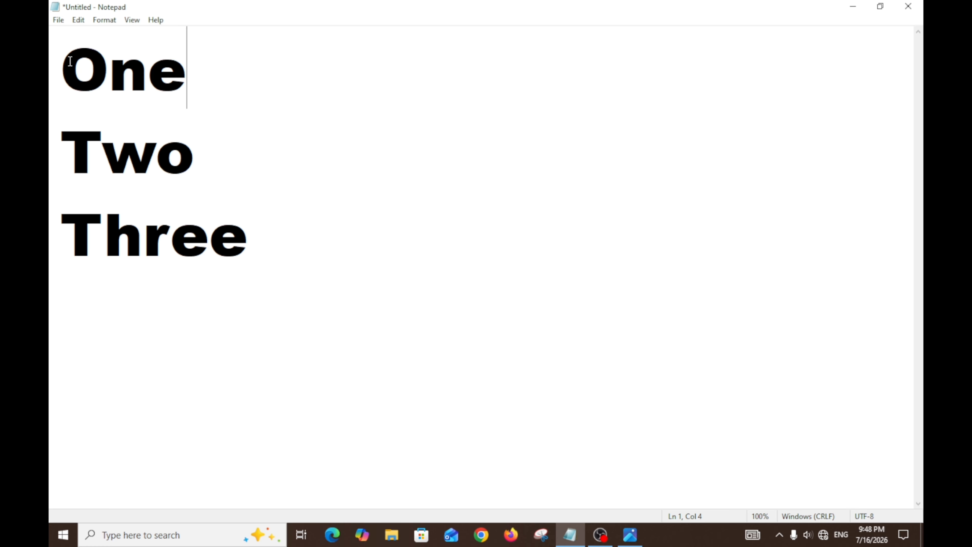
# Step: Start a new empty line below Three
pyautogui.moveTo(70, 61); pyautogui.dragTo(189, 78)
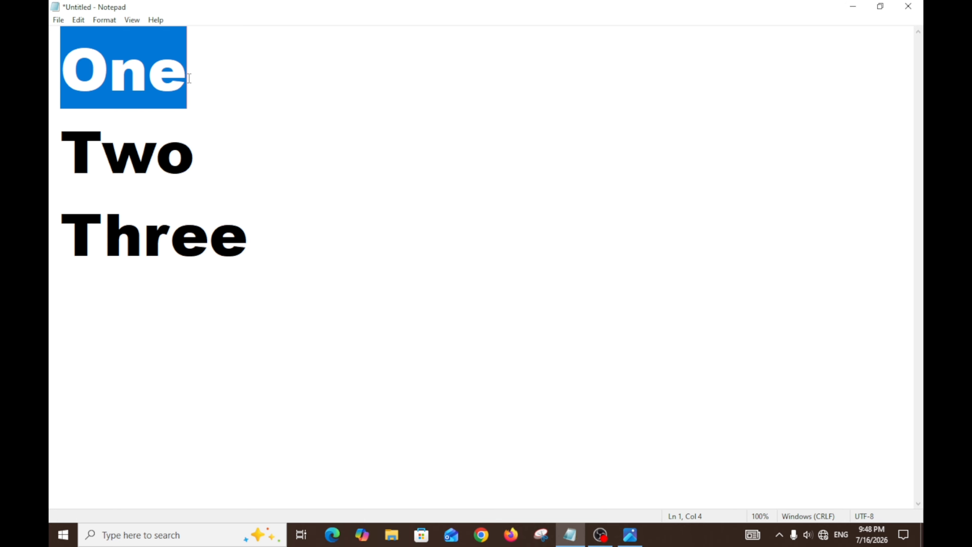
pyautogui.click(93, 73)
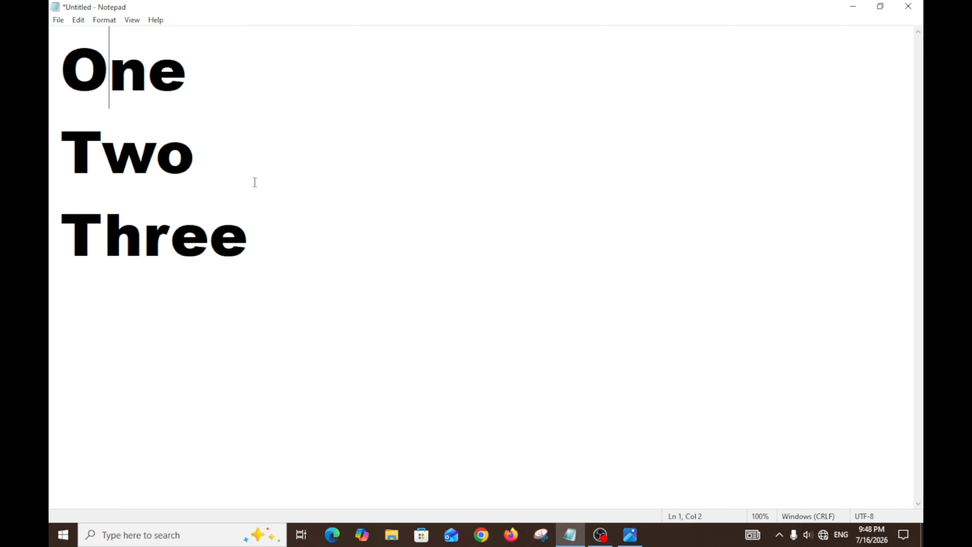
pyautogui.click(273, 245)
pyautogui.press('Return')
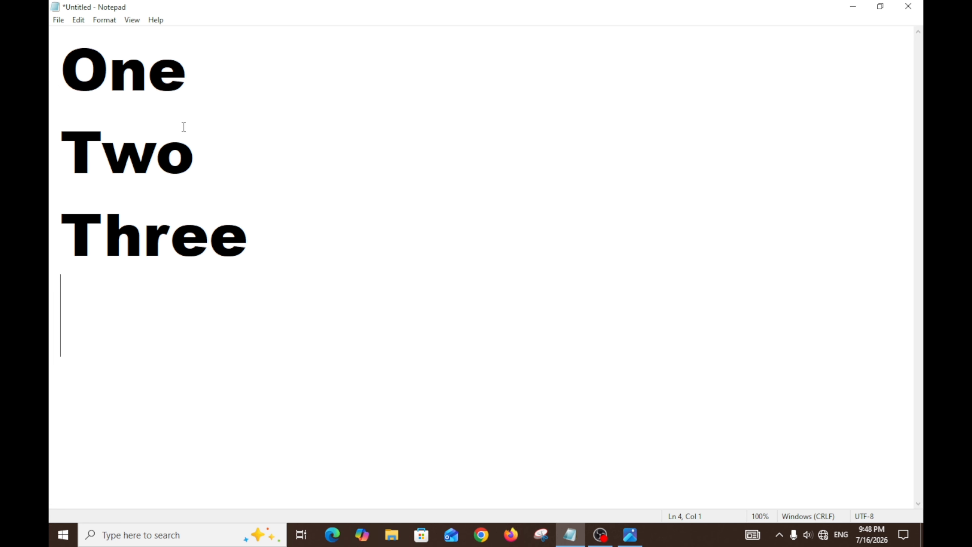
# Step: Copy the word One from the first line and paste it on the empty line below Three
pyautogui.moveTo(65, 66); pyautogui.dragTo(188, 78)
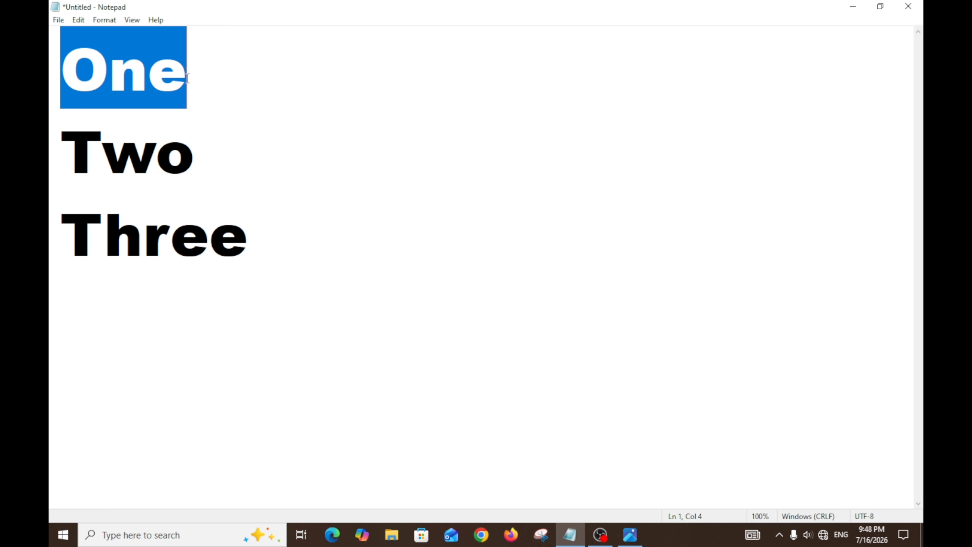
pyautogui.click(76, 20)
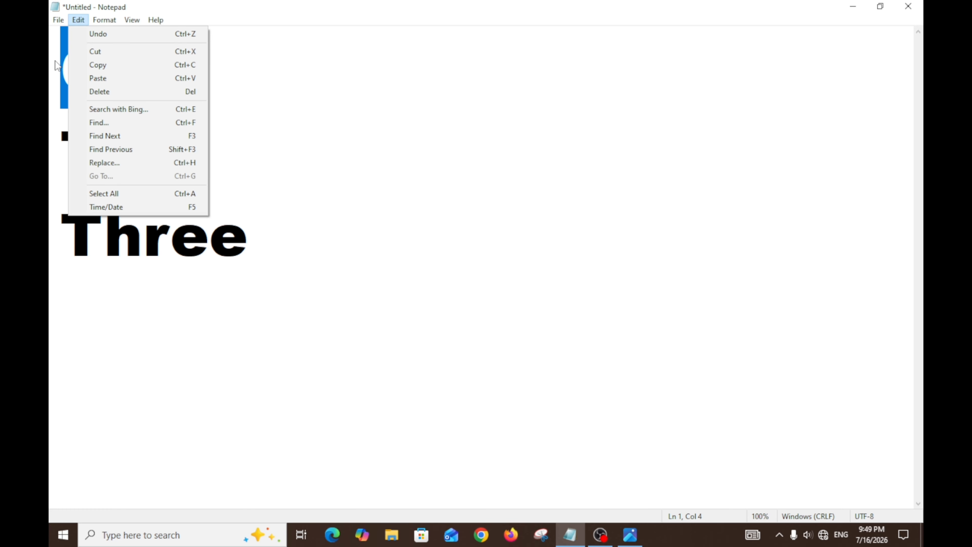
pyautogui.click(100, 65)
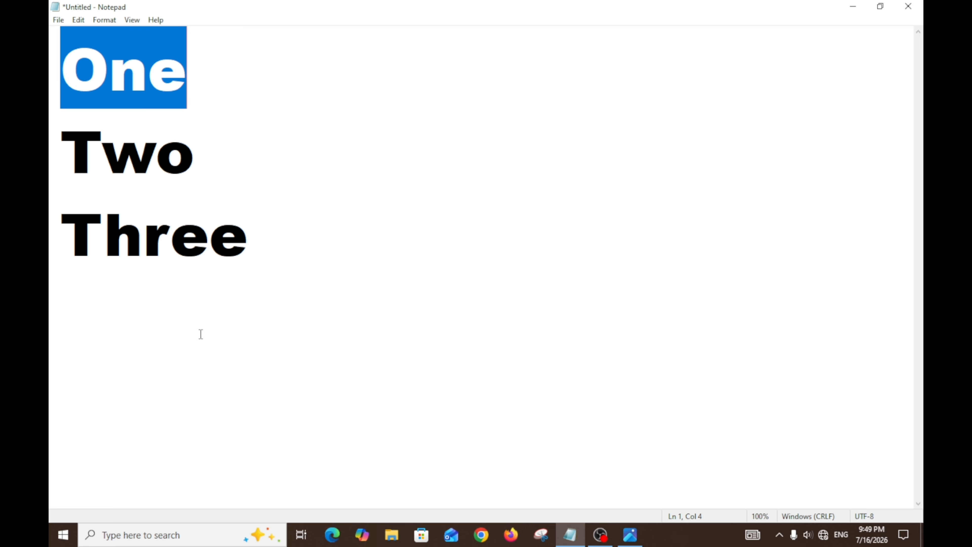
pyautogui.click(67, 308)
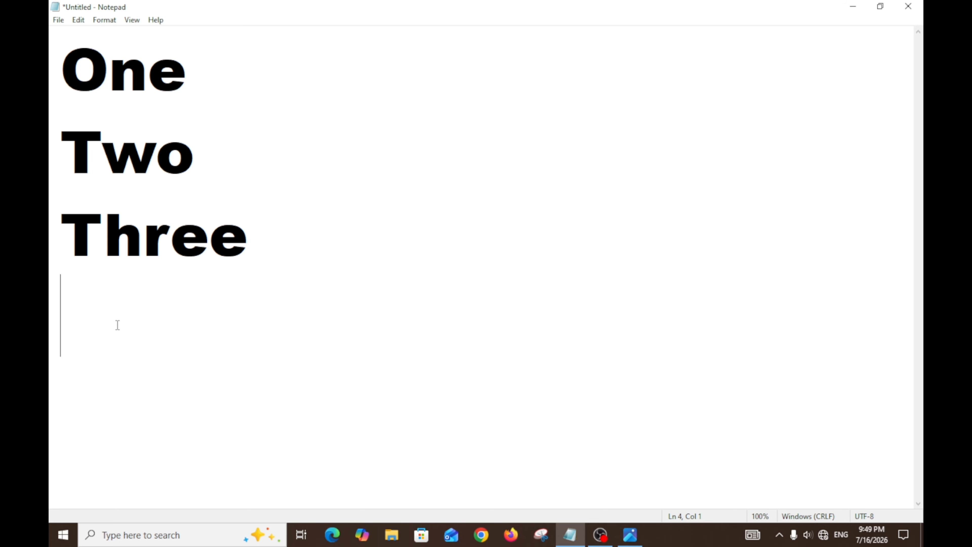
pyautogui.click(79, 21)
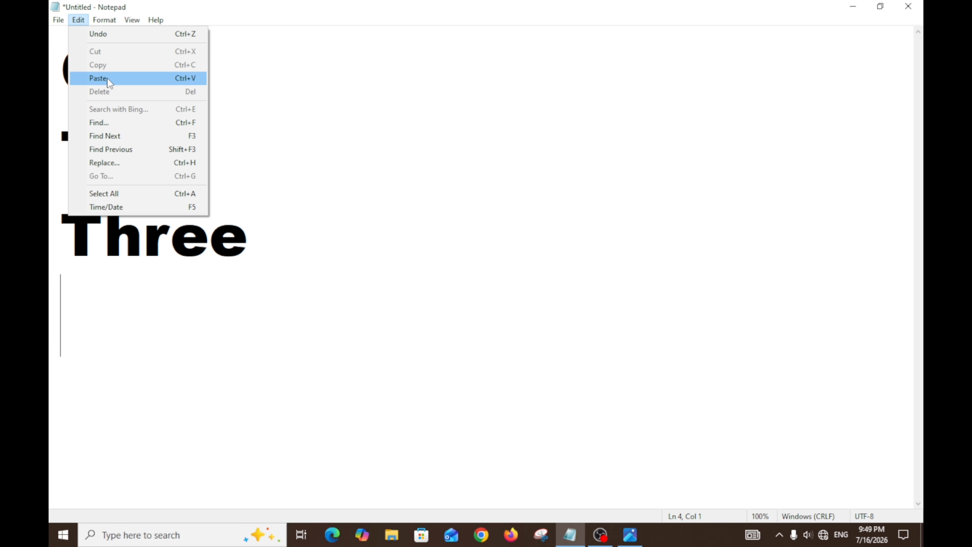
pyautogui.click(98, 79)
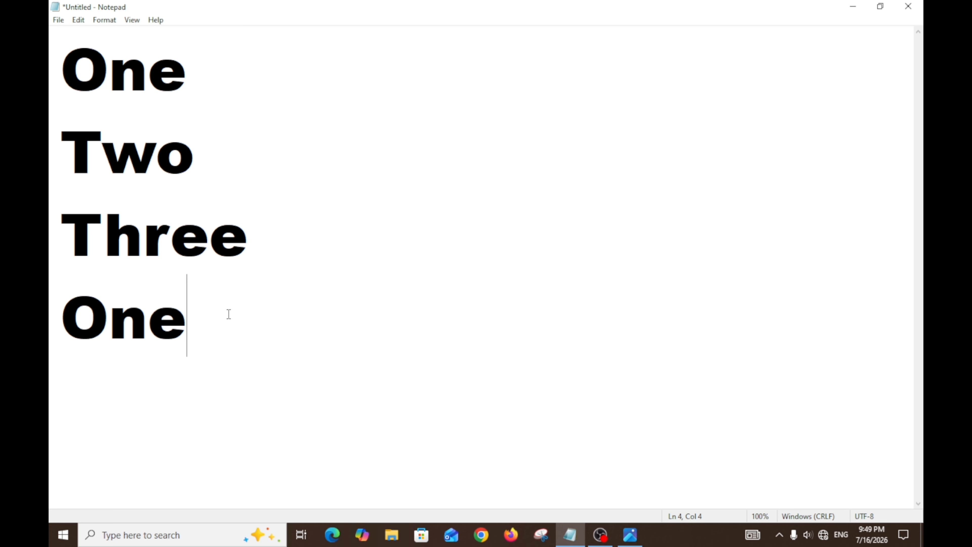
# Step: Paste the copied One three more times along the fourth line, separated by spaces, and delete all words on that line
pyautogui.click(77, 20)
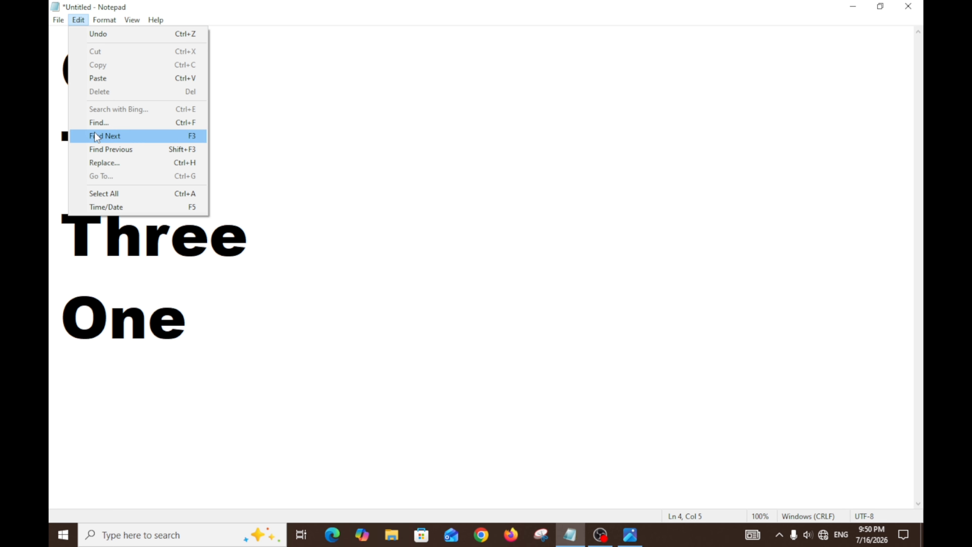
pyautogui.click(109, 78)
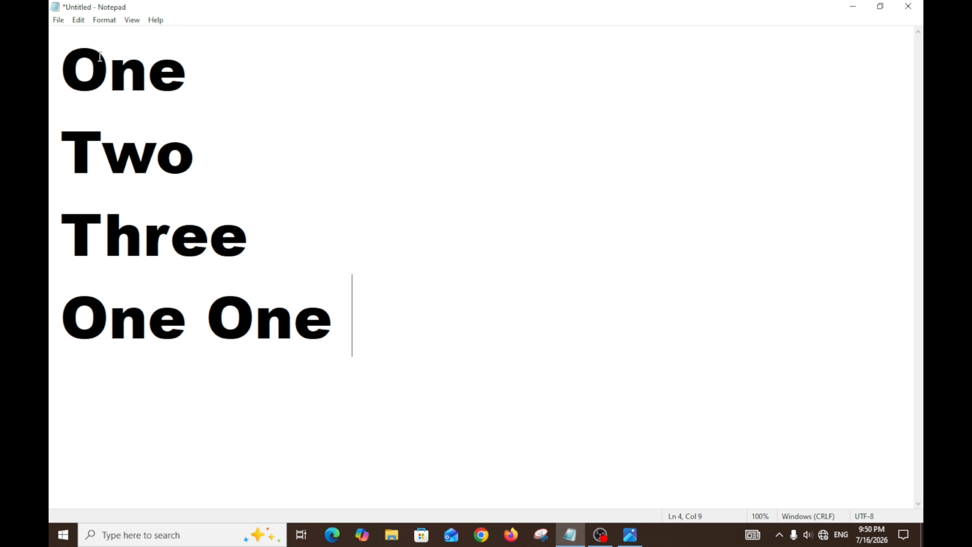
pyautogui.click(83, 21)
pyautogui.click(118, 78)
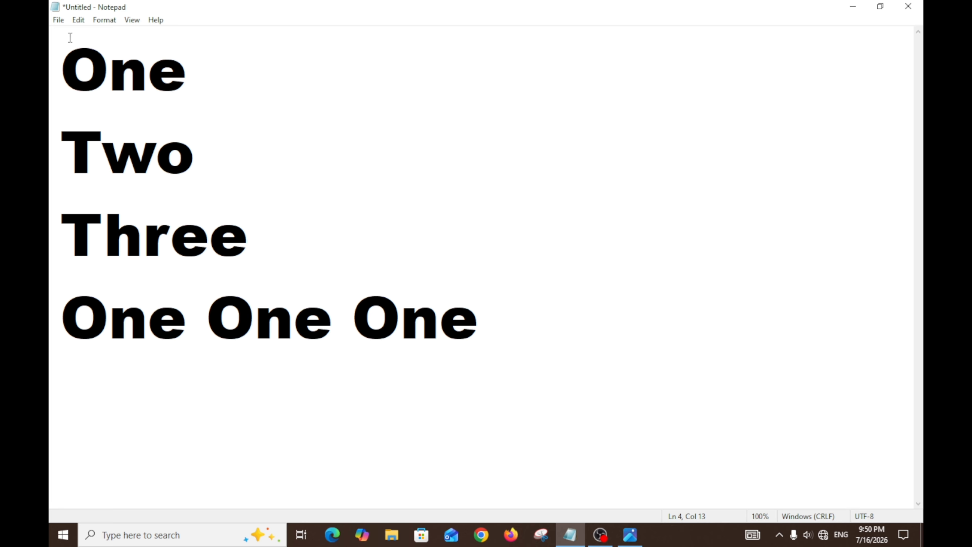
pyautogui.click(78, 20)
pyautogui.click(110, 79)
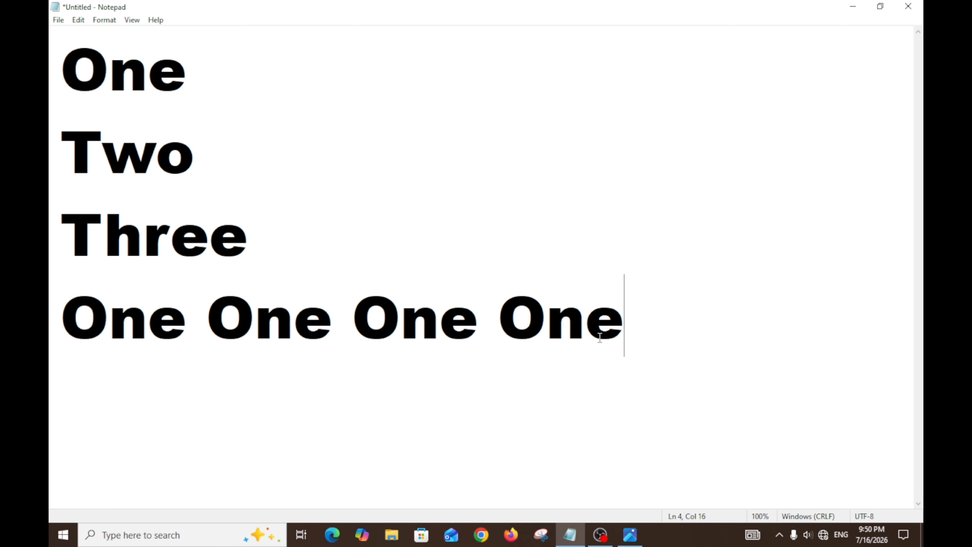
pyautogui.moveTo(684, 325); pyautogui.dragTo(78, 304)
pyautogui.press('BackSpace')
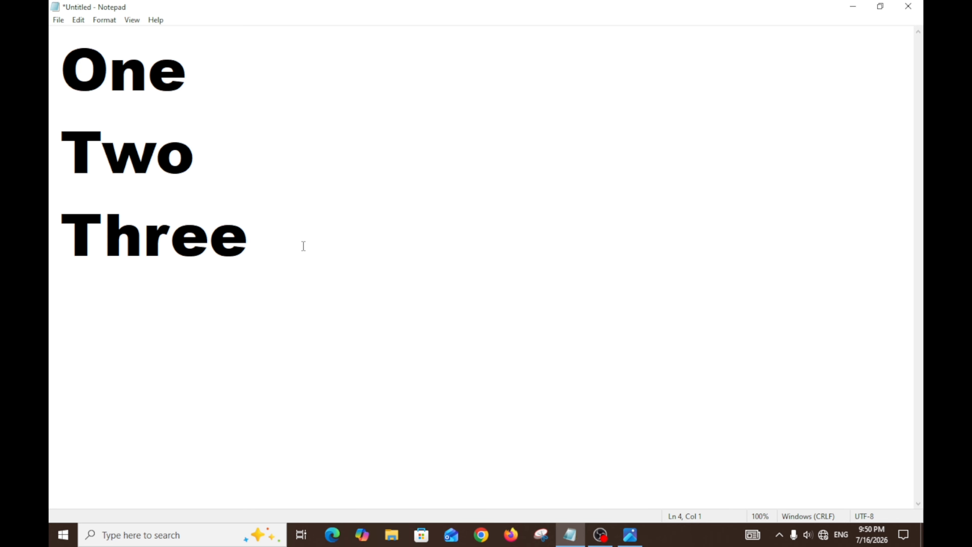
# Step: Copy the lines One, Two and Three together and paste them on the empty line below Three
pyautogui.moveTo(304, 245); pyautogui.dragTo(65, 100)
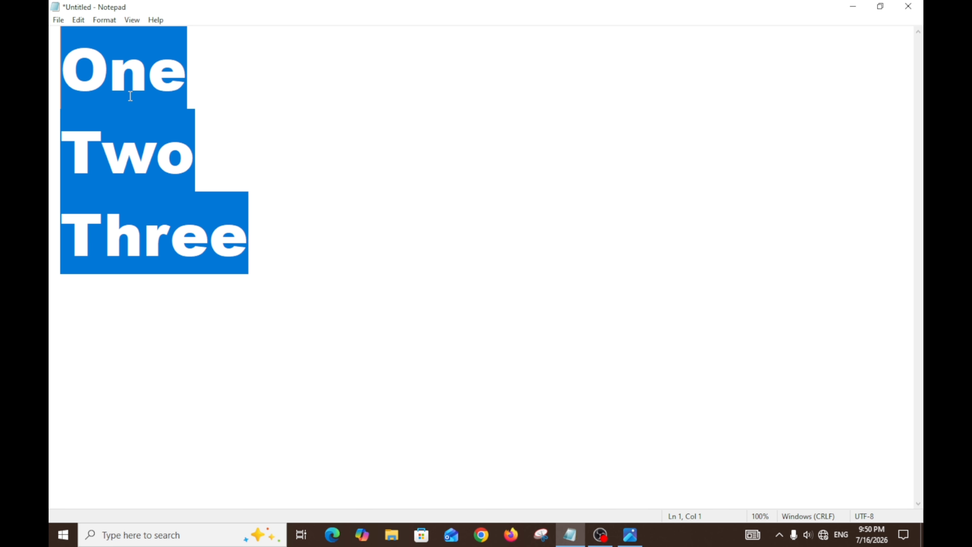
pyautogui.click(78, 20)
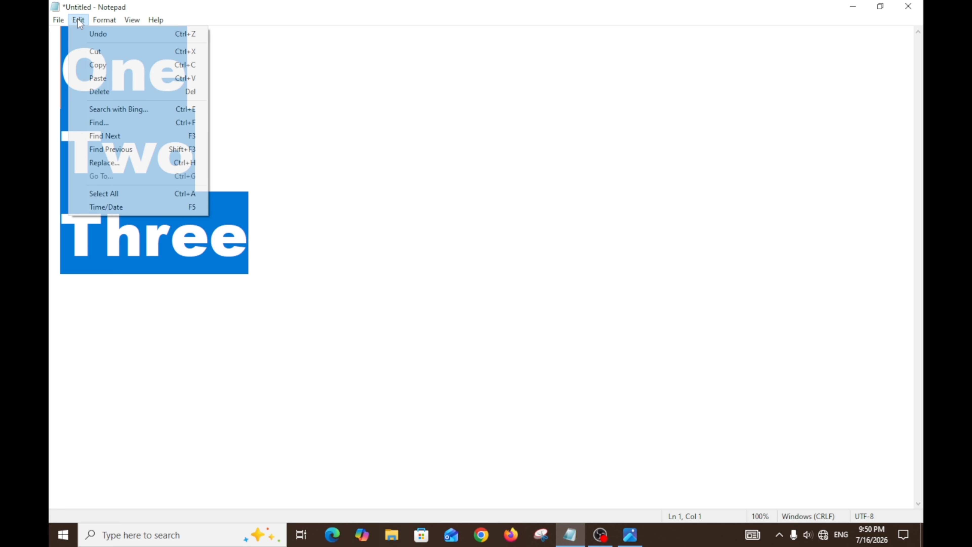
pyautogui.click(100, 64)
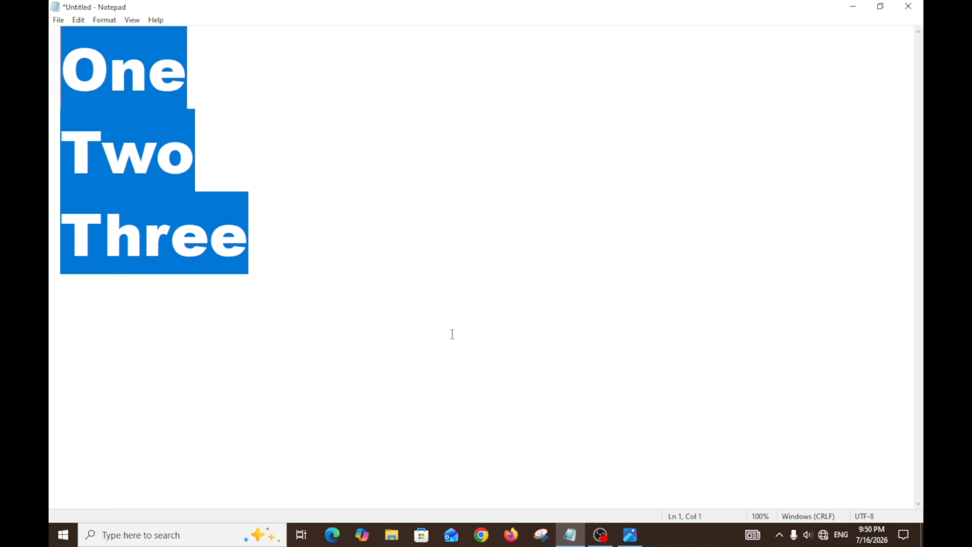
pyautogui.click(71, 308)
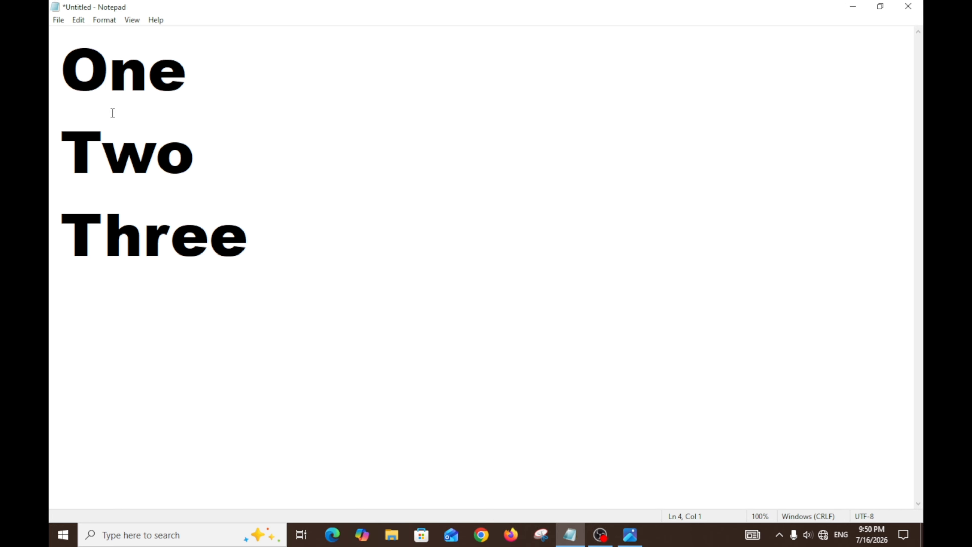
pyautogui.click(79, 20)
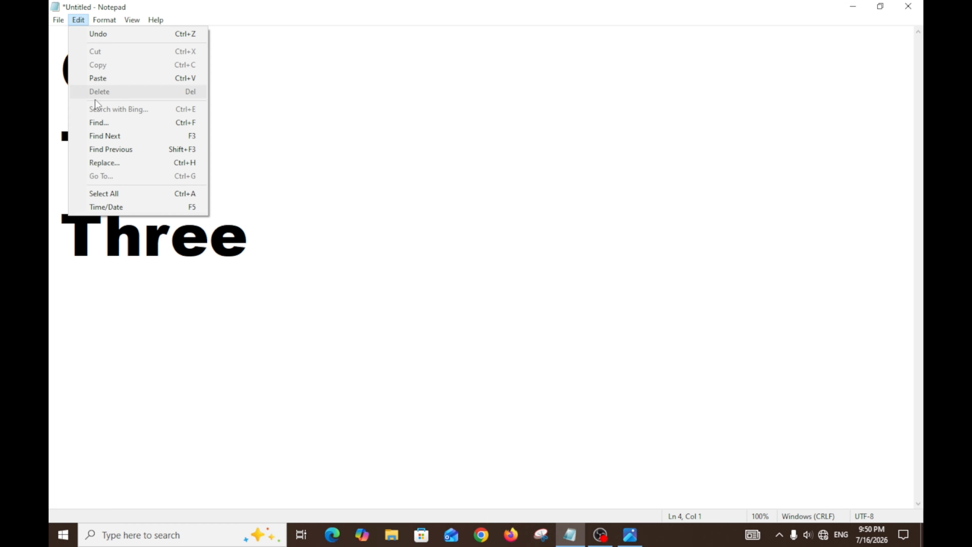
pyautogui.click(98, 79)
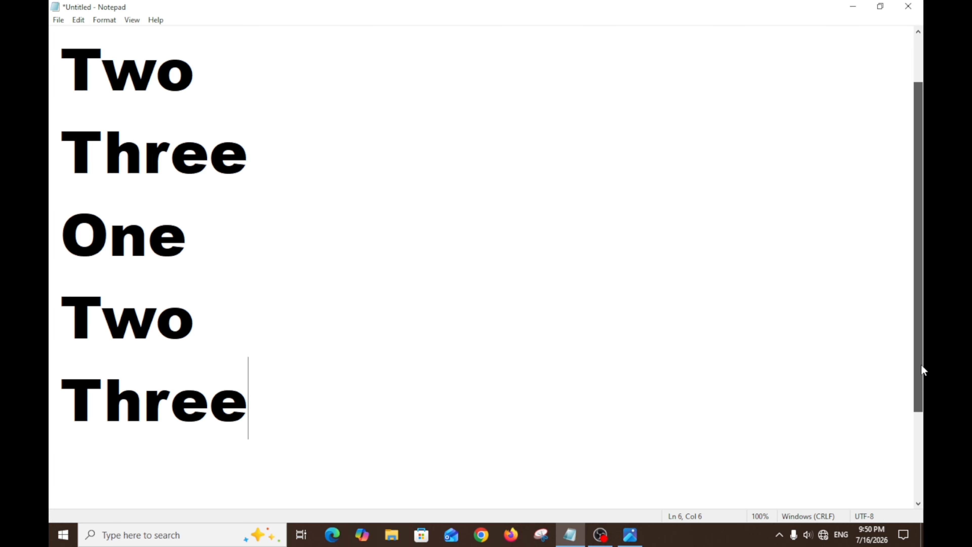
# Step: Paste the copied lines One, Two and Three again on a new line below the last Three
pyautogui.moveTo(921, 364); pyautogui.dragTo(922, 333)
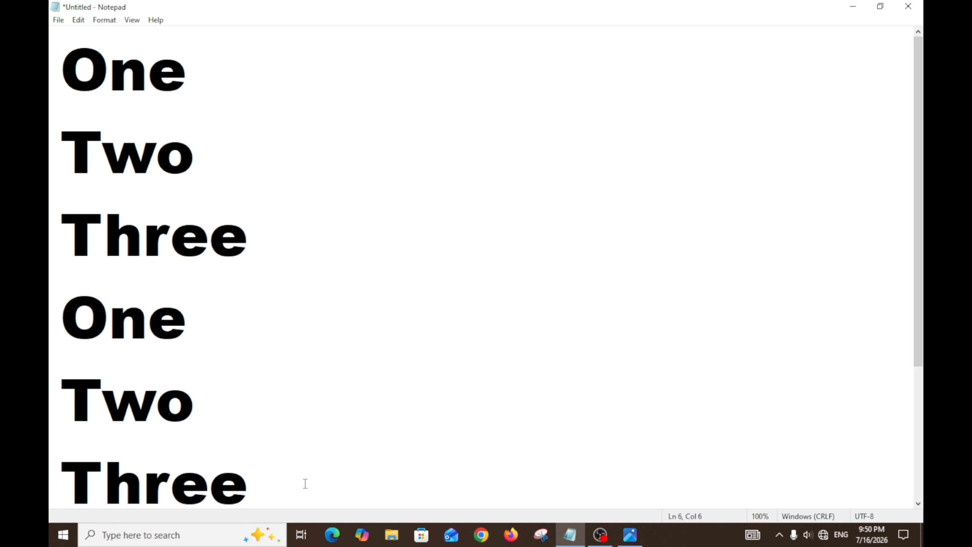
pyautogui.hotkey('ctrl', '-')
pyautogui.hotkey('ctrl', '-')
pyautogui.hotkey('ctrl', '-')
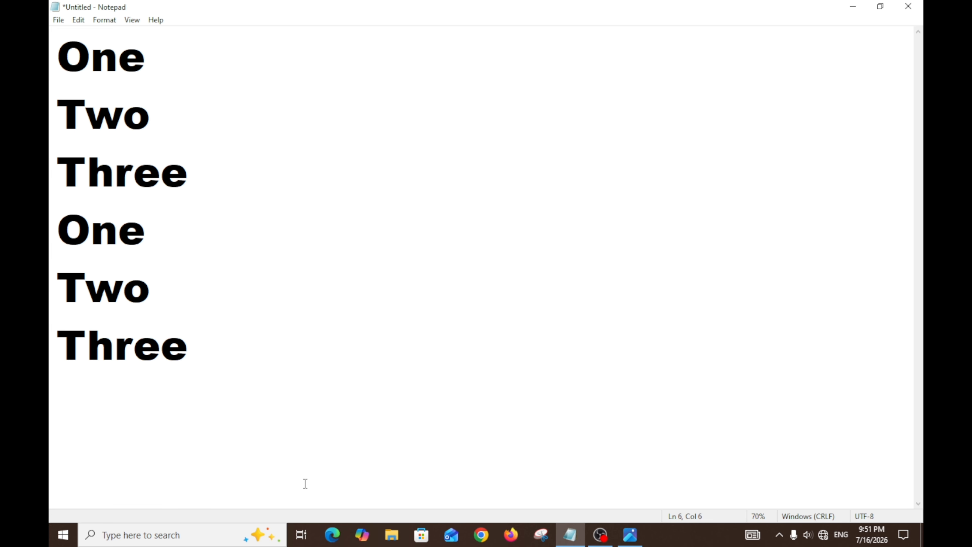
pyautogui.press('Return')
pyautogui.click(79, 20)
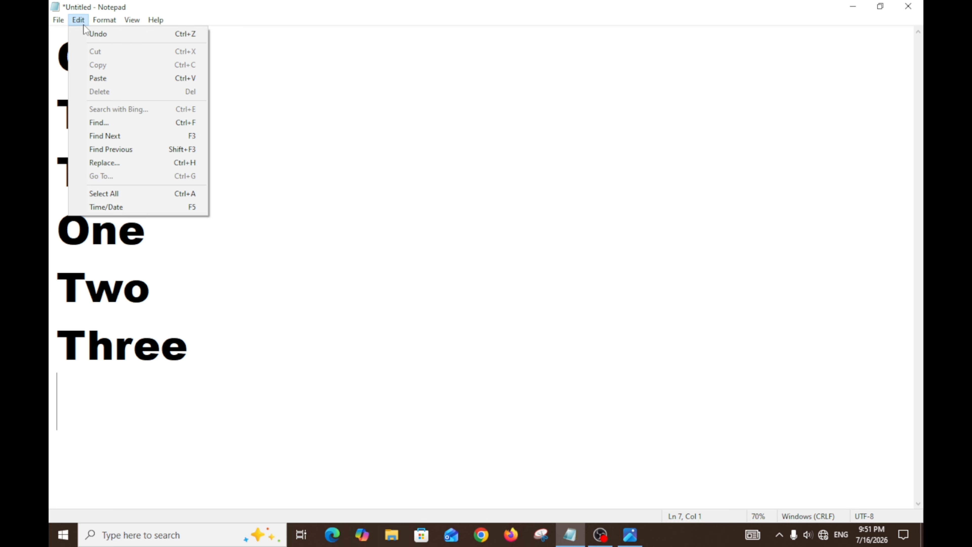
pyautogui.click(104, 79)
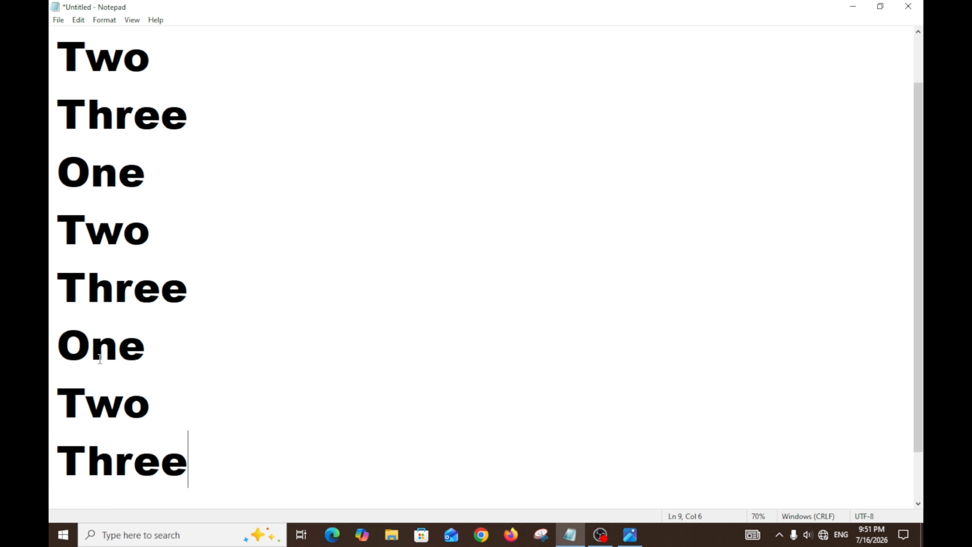
pyautogui.hotkey('ctrl', '-')
pyautogui.hotkey('ctrl', '-')
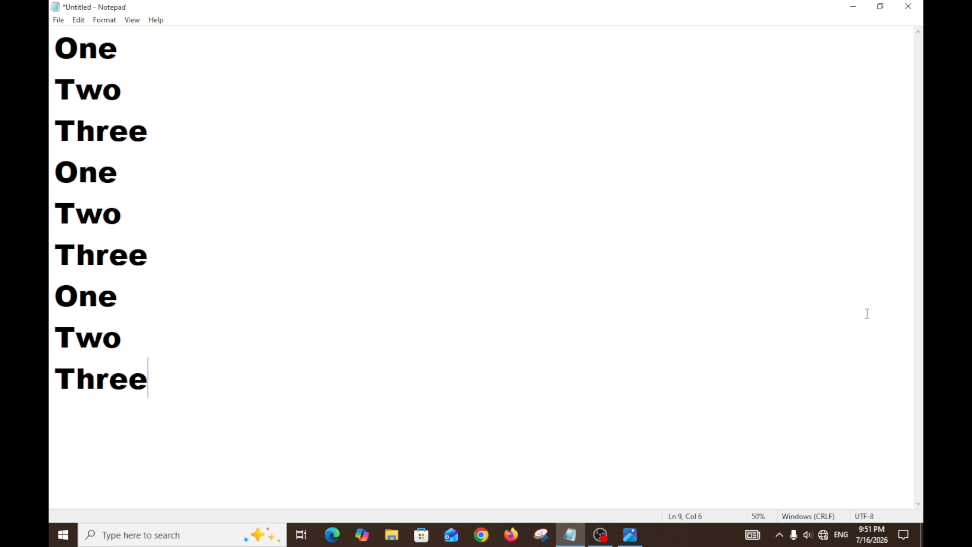
# Step: Select the first three lines of the document, One, Two and Three
pyautogui.click(104, 20)
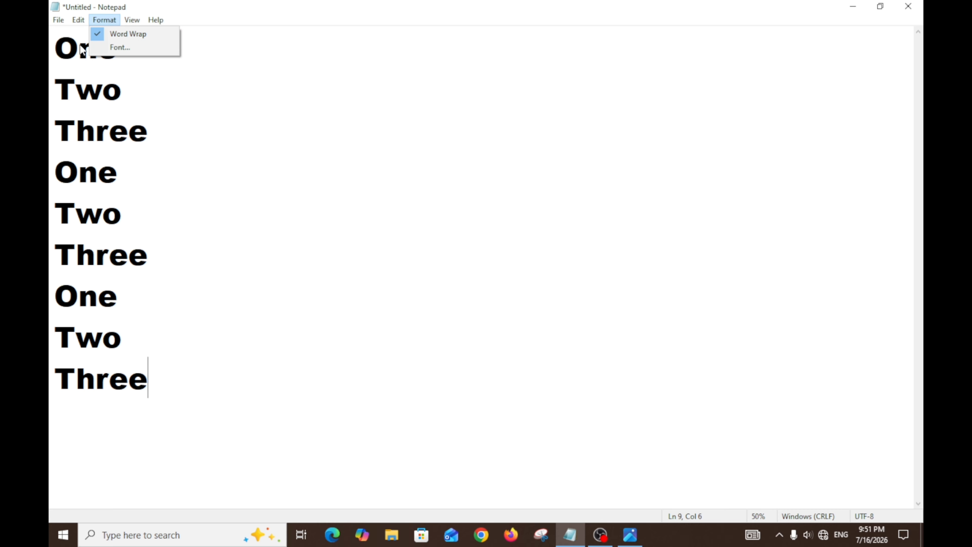
pyautogui.moveTo(79, 20)
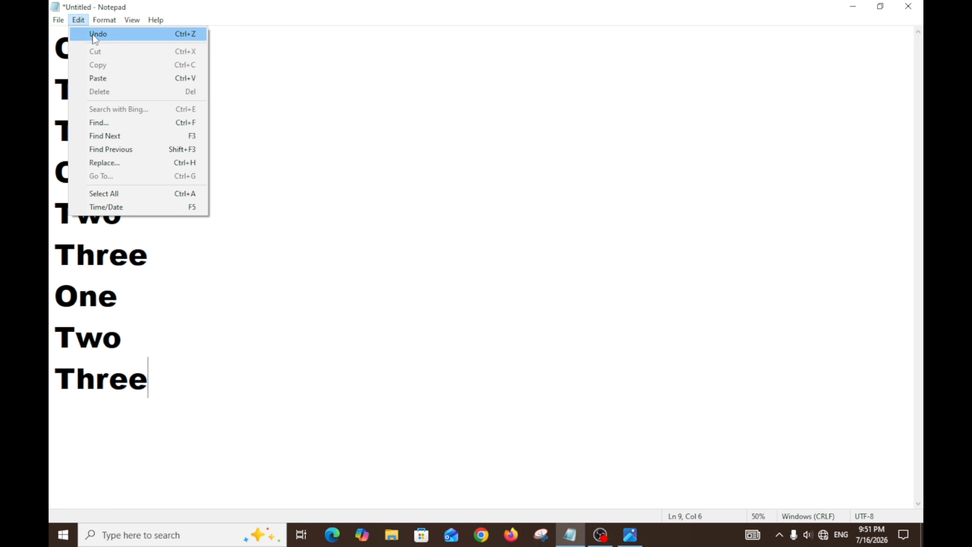
pyautogui.click(60, 54)
pyautogui.moveTo(55, 50); pyautogui.dragTo(153, 122)
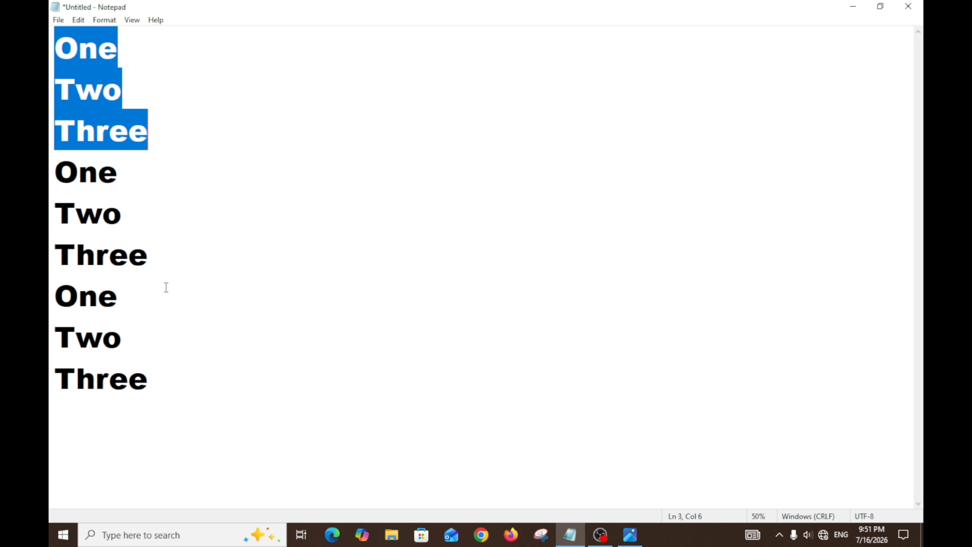
pyautogui.click(78, 417)
pyautogui.moveTo(178, 381); pyautogui.dragTo(50, 144)
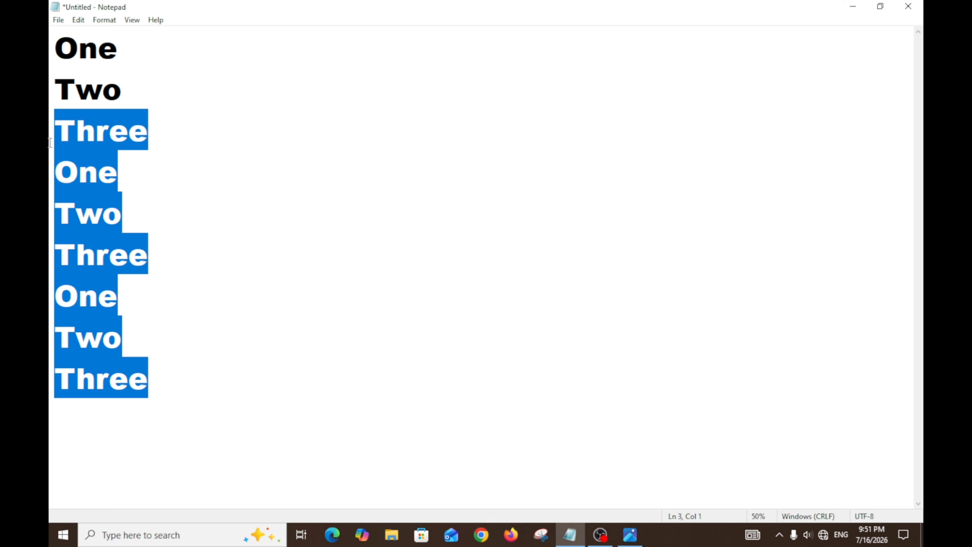
pyautogui.click(57, 172)
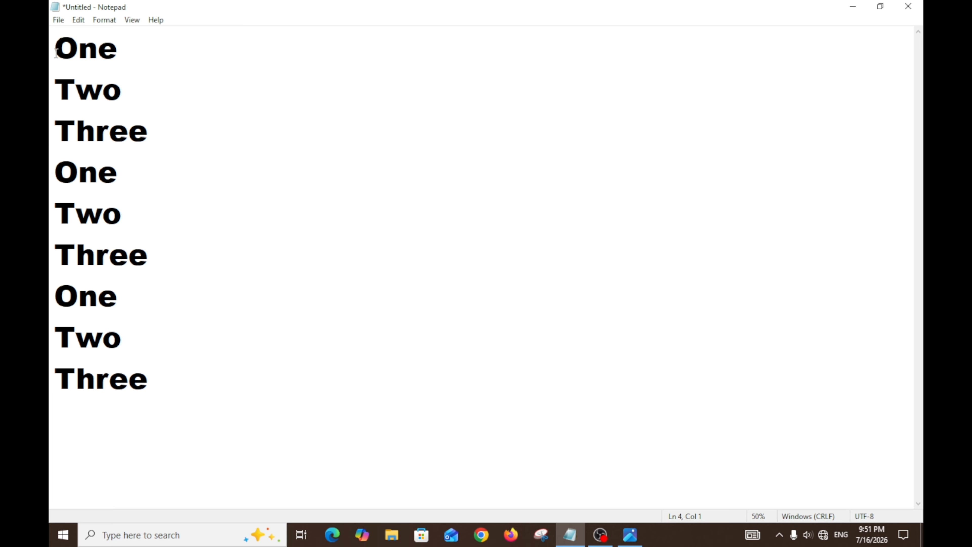
pyautogui.click(63, 40)
pyautogui.moveTo(64, 40); pyautogui.dragTo(170, 120)
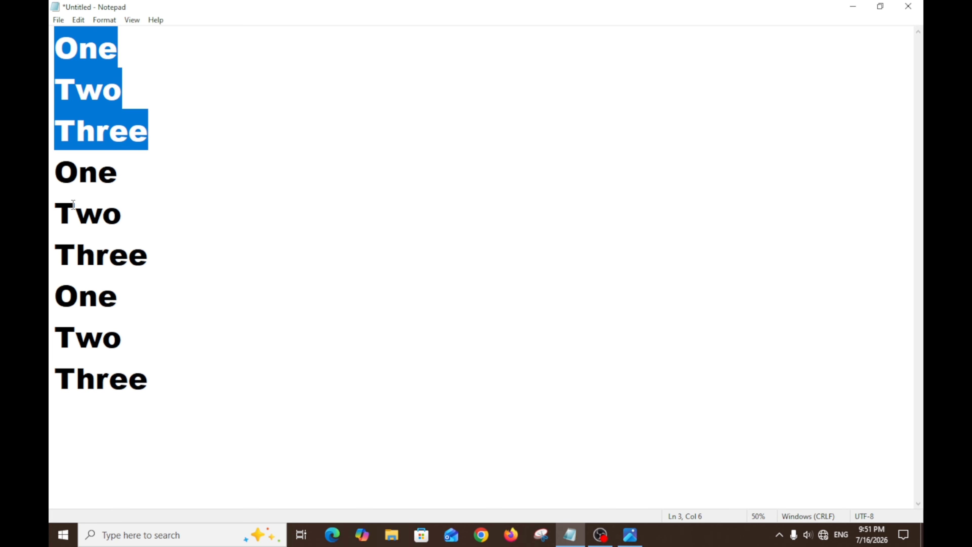
pyautogui.click(84, 415)
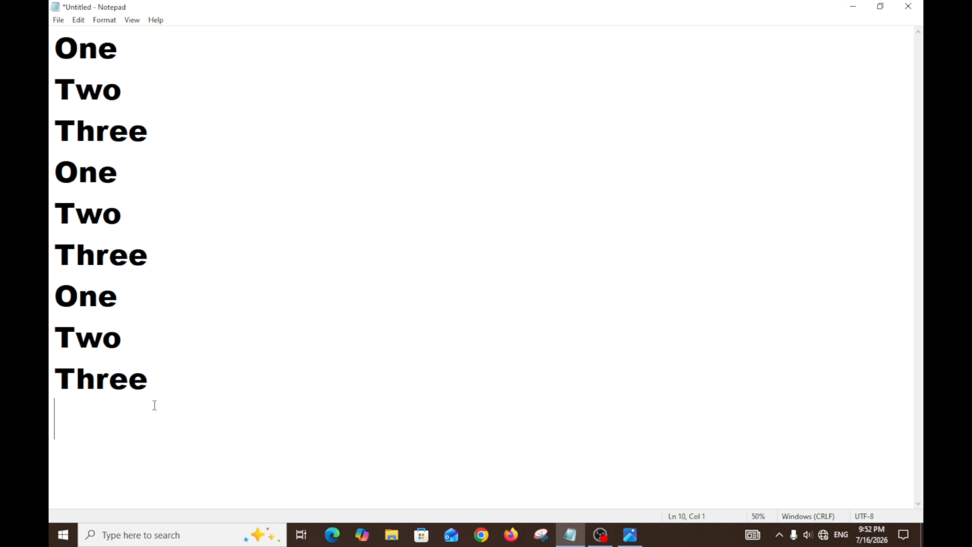
# Step: Delete all lines of One, Two and Three from the document
pyautogui.click(160, 385)
pyautogui.moveTo(160, 385); pyautogui.dragTo(50, 46)
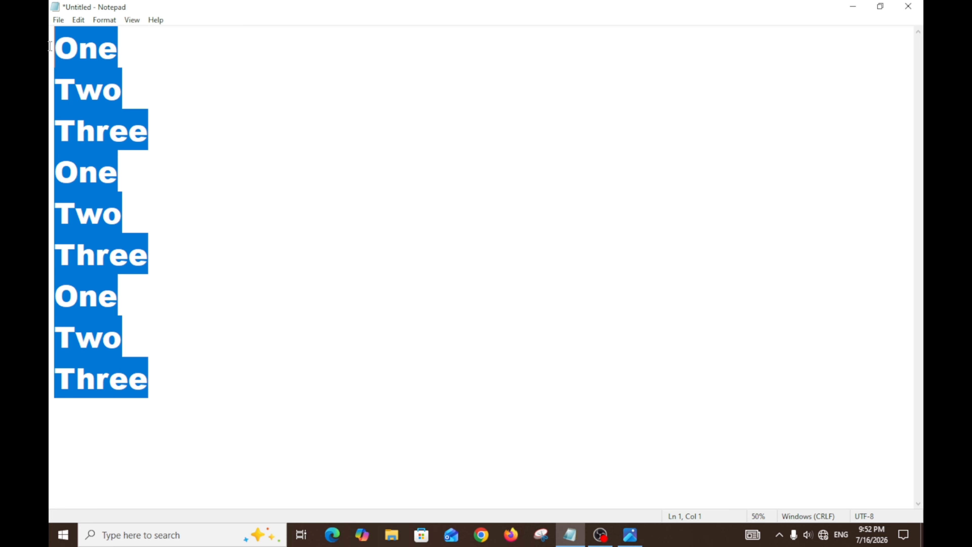
pyautogui.hotkey('ctrl', 'a')
pyautogui.press('Delete')
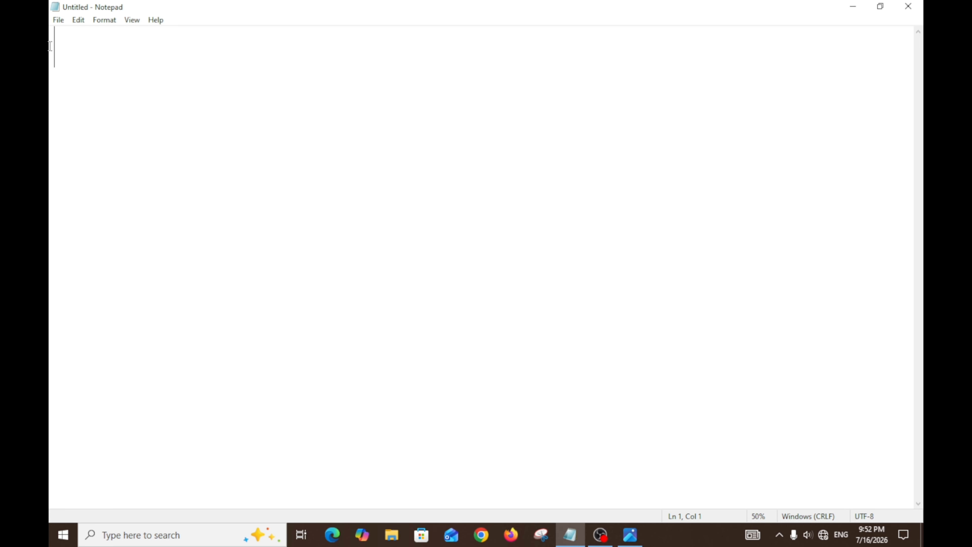
# Step: Enter the word Apple on the first line and Ball on the second line
pyautogui.keyDown('ctrl'); pyautogui.scroll(5, 700, 168); pyautogui.keyUp('ctrl')
pyautogui.write('Apple')
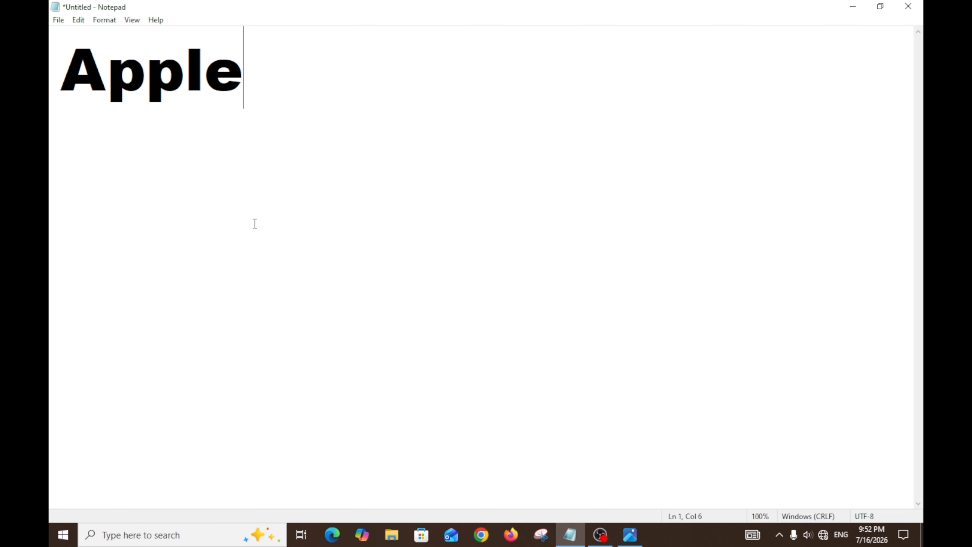
pyautogui.press('Return')
pyautogui.write('Bal')
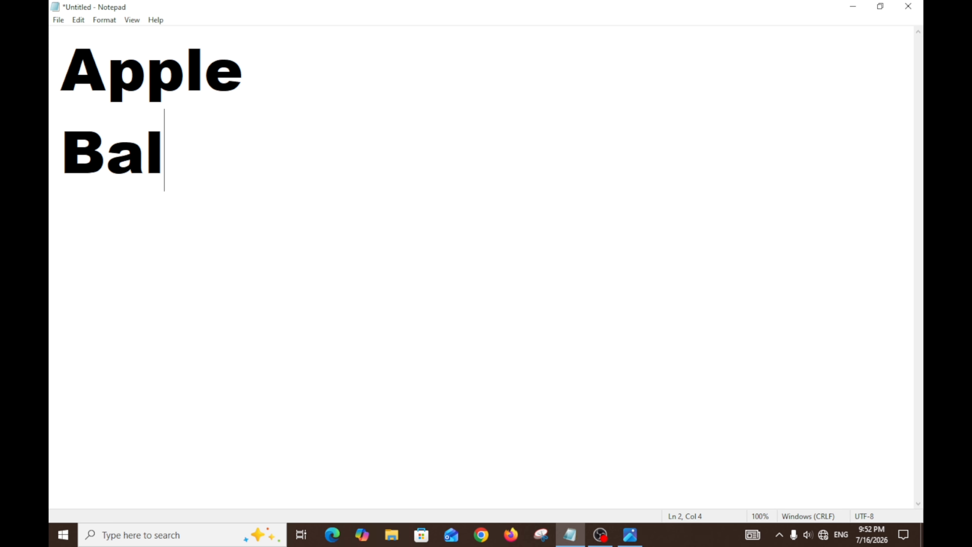
pyautogui.write('l')
# Step: Select the word Apple on the first line and look up the keyboard shortcuts of the Cut and Copy commands
pyautogui.click(62, 63)
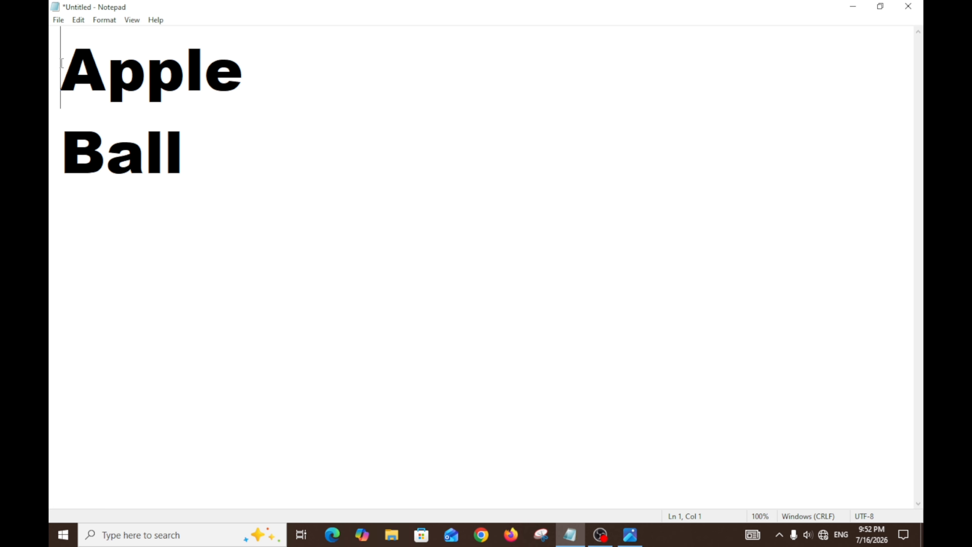
pyautogui.moveTo(62, 63); pyautogui.dragTo(248, 71)
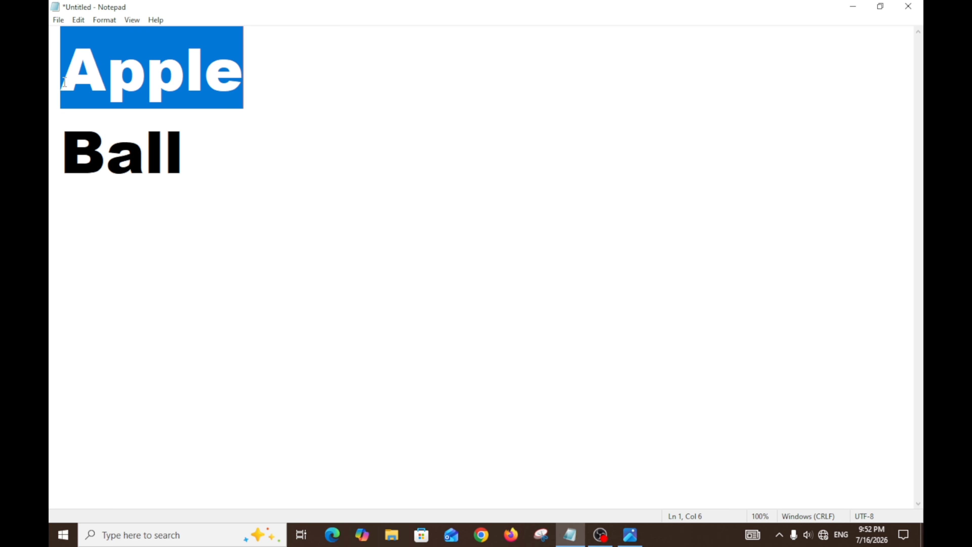
pyautogui.click(200, 77)
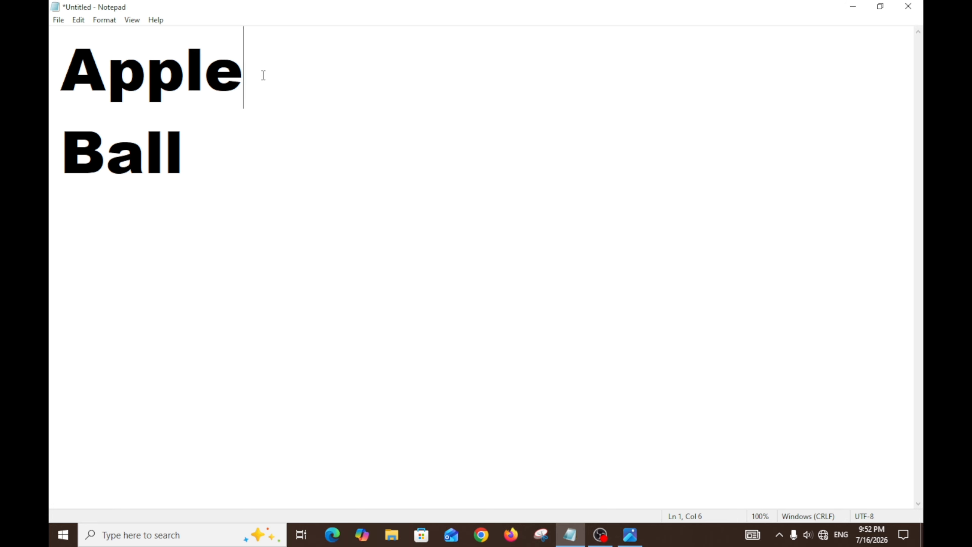
pyautogui.moveTo(263, 74); pyautogui.dragTo(66, 70)
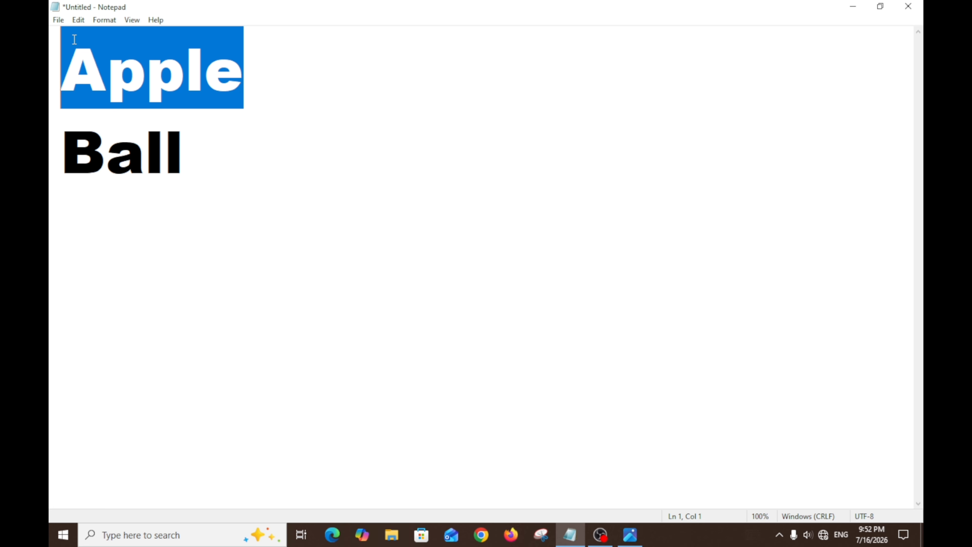
pyautogui.click(79, 20)
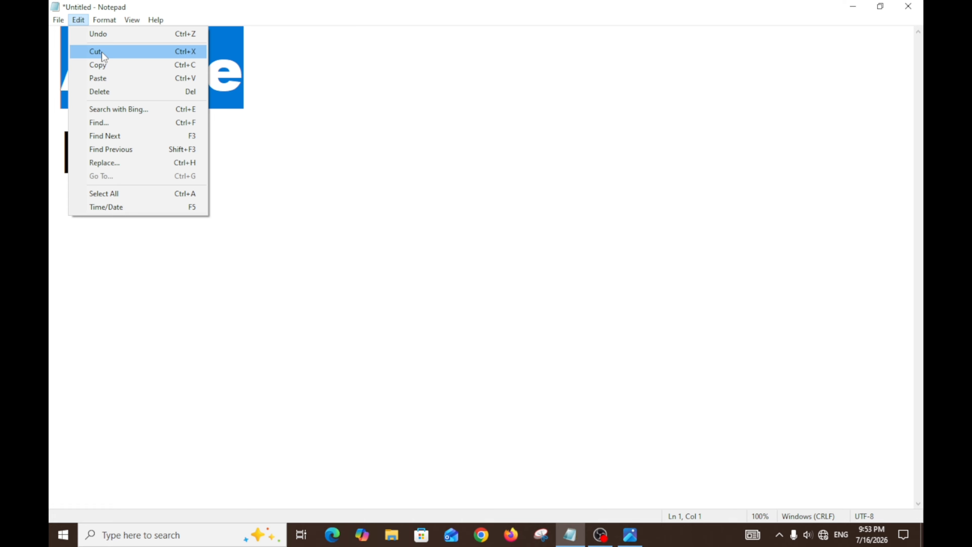
pyautogui.click(256, 89)
# Step: Add two line breaks after Ball and look up the keyboard shortcut of the Paste command
pyautogui.click(206, 165)
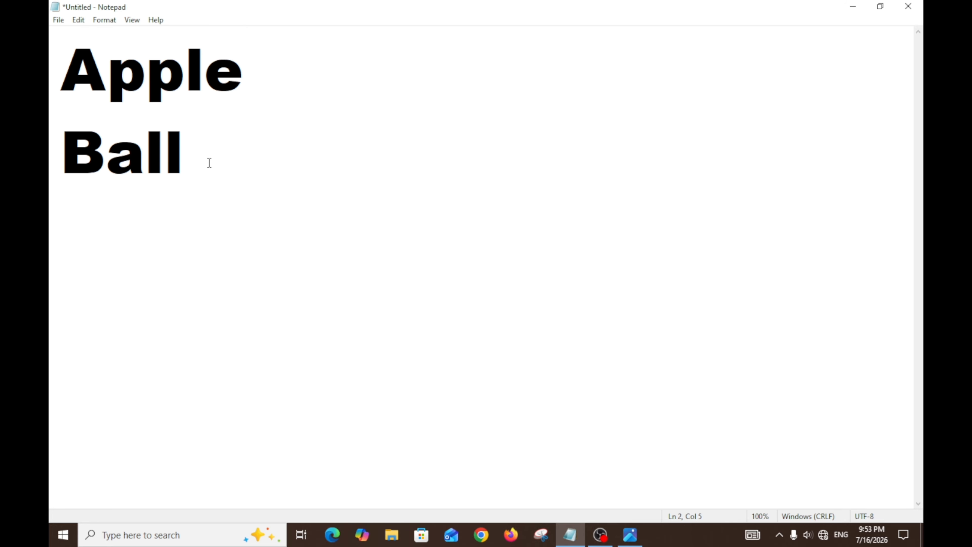
pyautogui.press('Return')
pyautogui.press('Return')
pyautogui.click(79, 20)
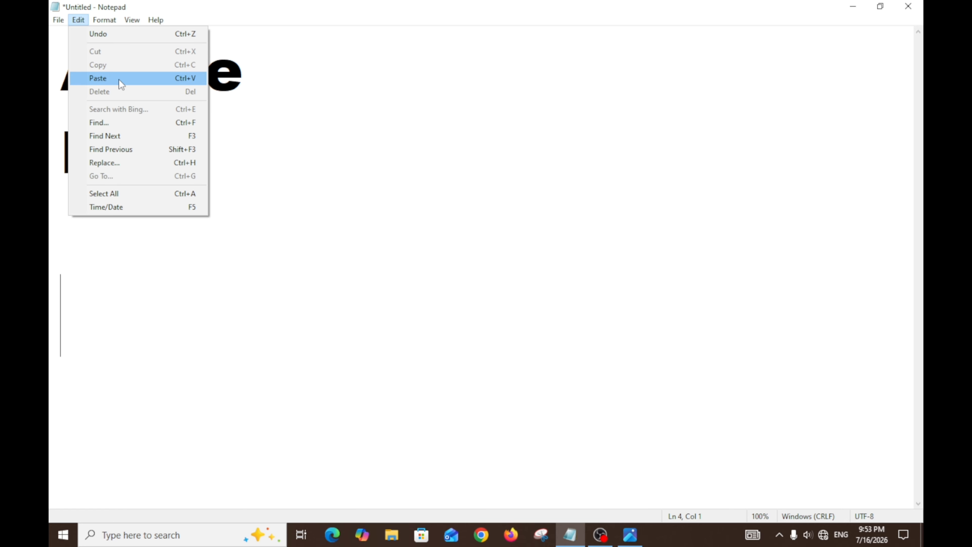
pyautogui.click(108, 267)
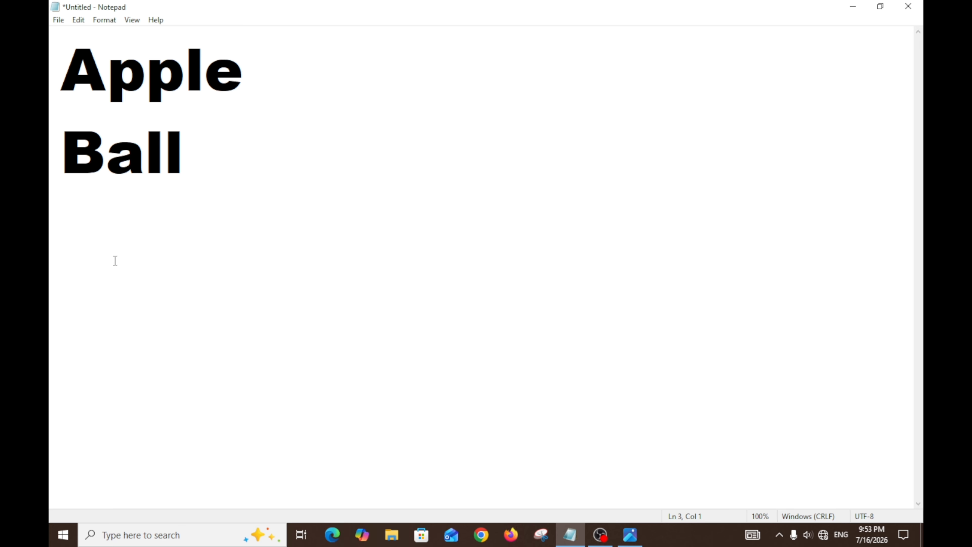
# Step: Write "Cut : Ctrl + X" on the line below Ball and start a new line
pyautogui.write('Cut ')
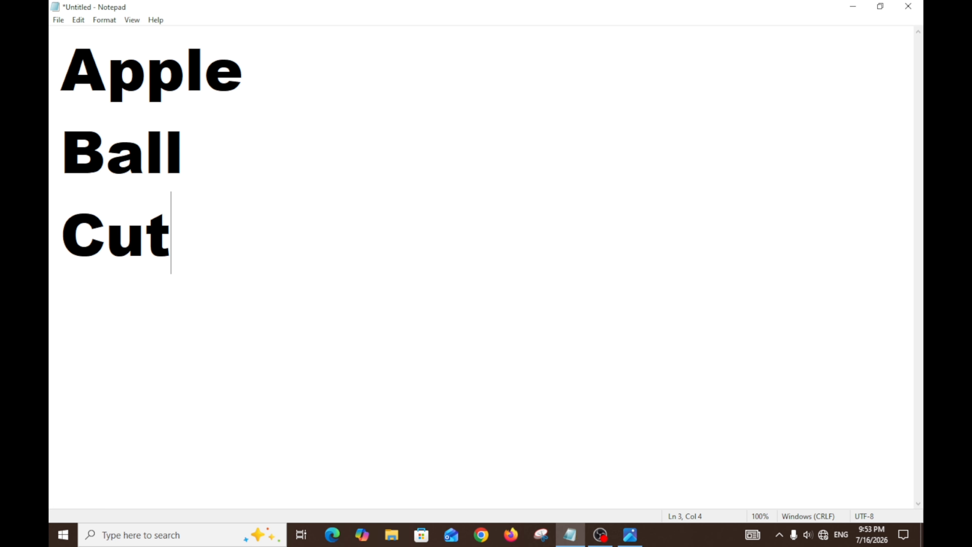
pyautogui.write(': Ctr')
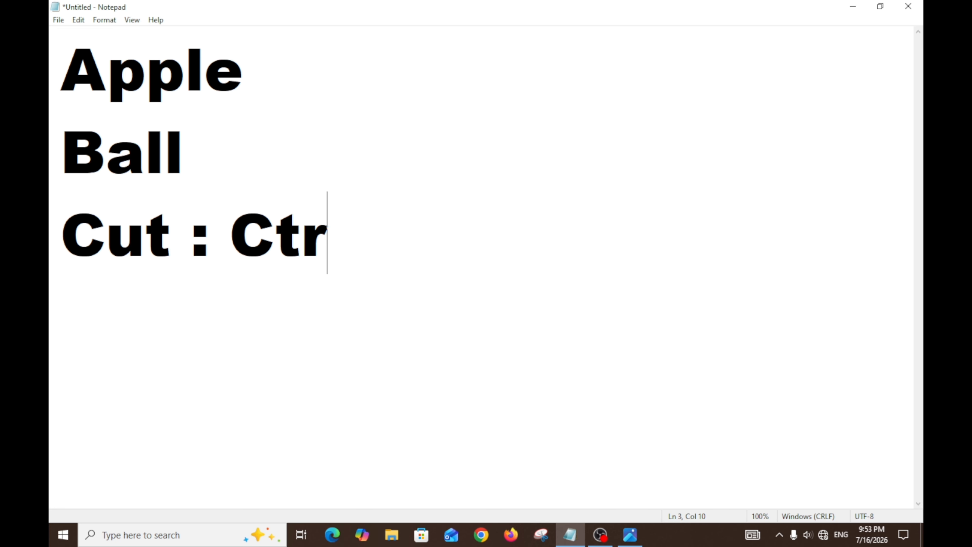
pyautogui.write('l + ')
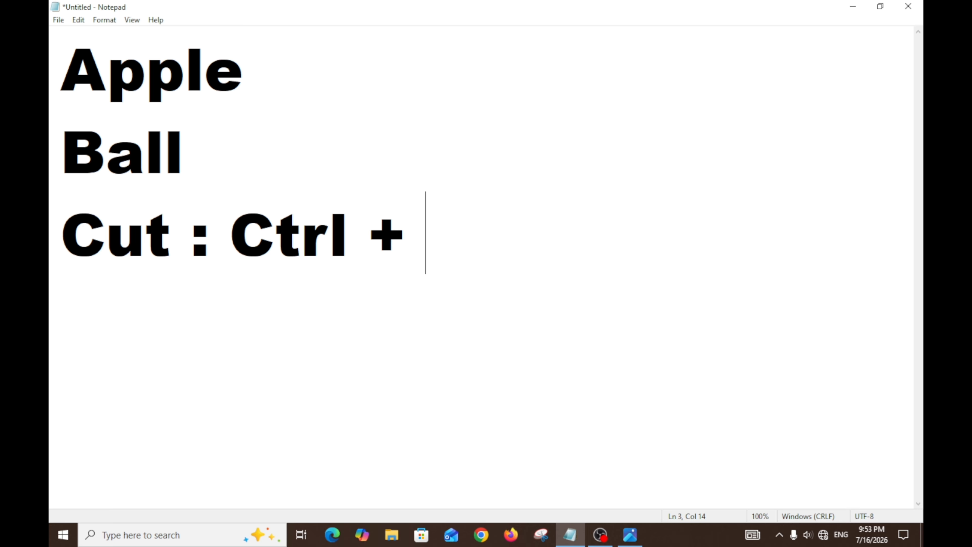
pyautogui.write('X')
pyautogui.press('Return')
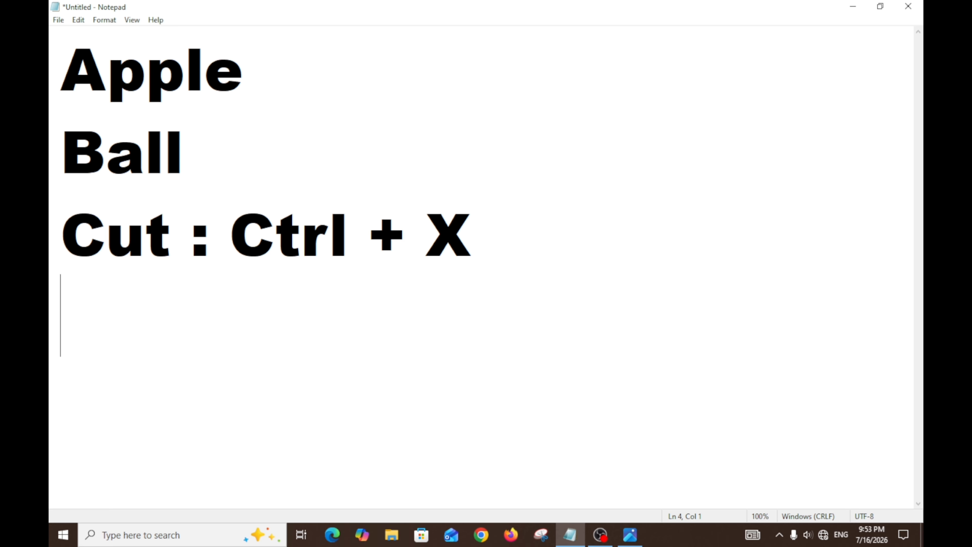
# Step: Write "Copy : Ctrl + C" on the fourth line and start a new line
pyautogui.write('Copu')
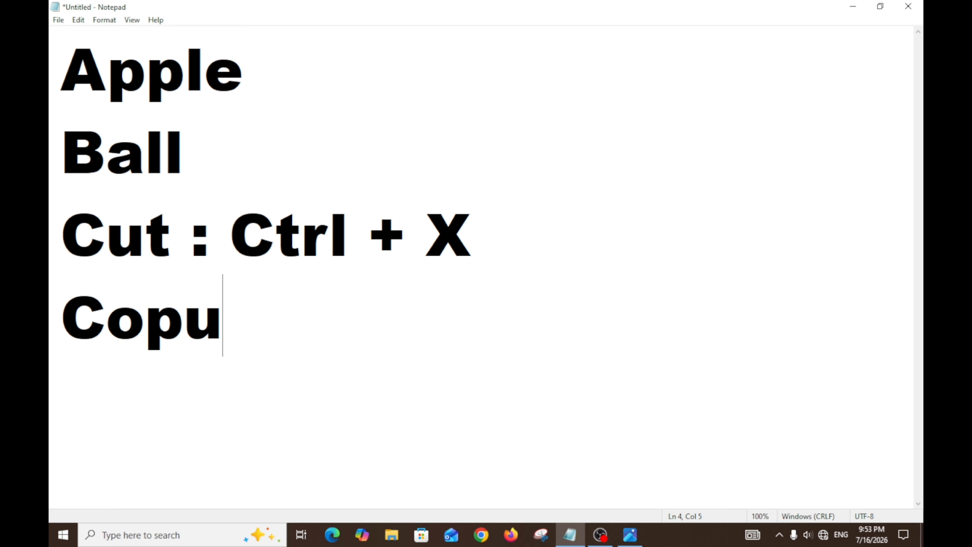
pyautogui.press('BackSpace')
pyautogui.write('y ')
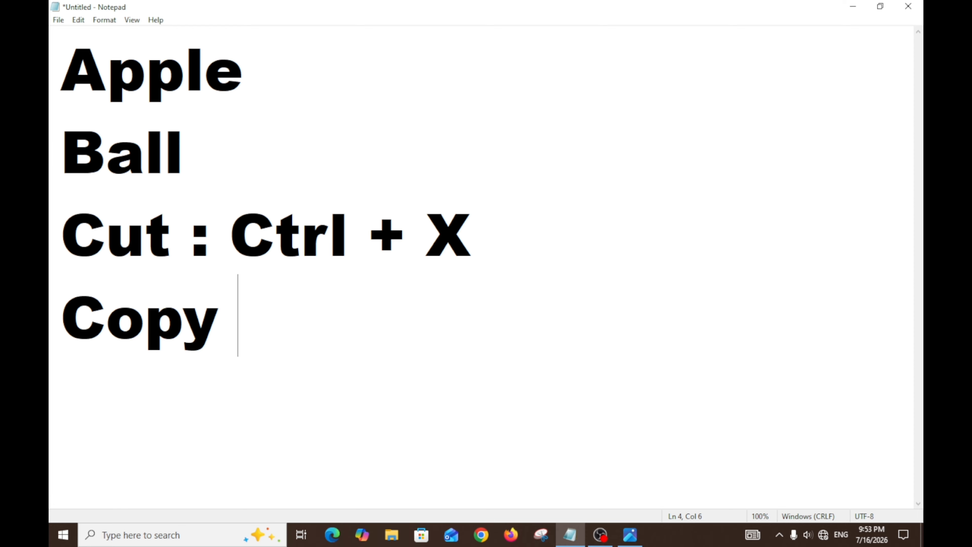
pyautogui.write(': Ct')
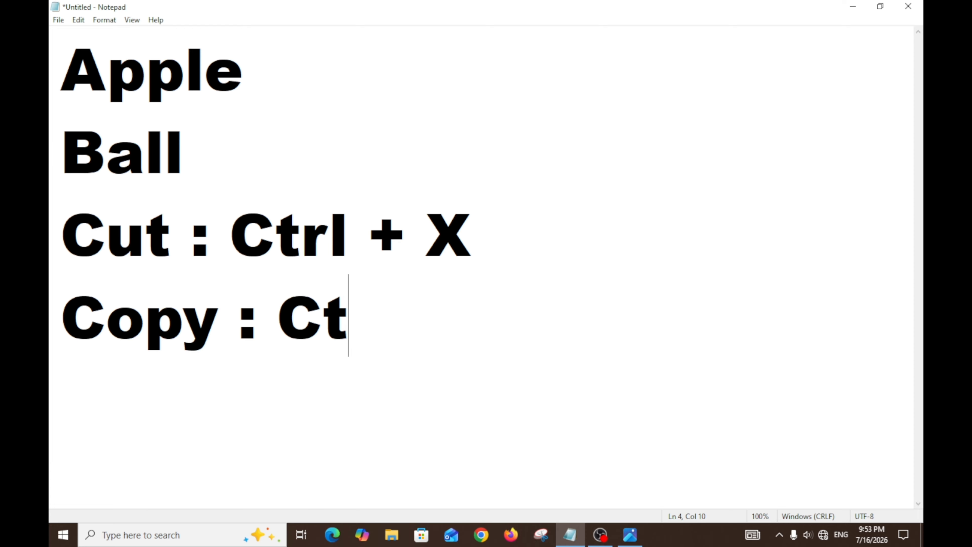
pyautogui.write('rl + ')
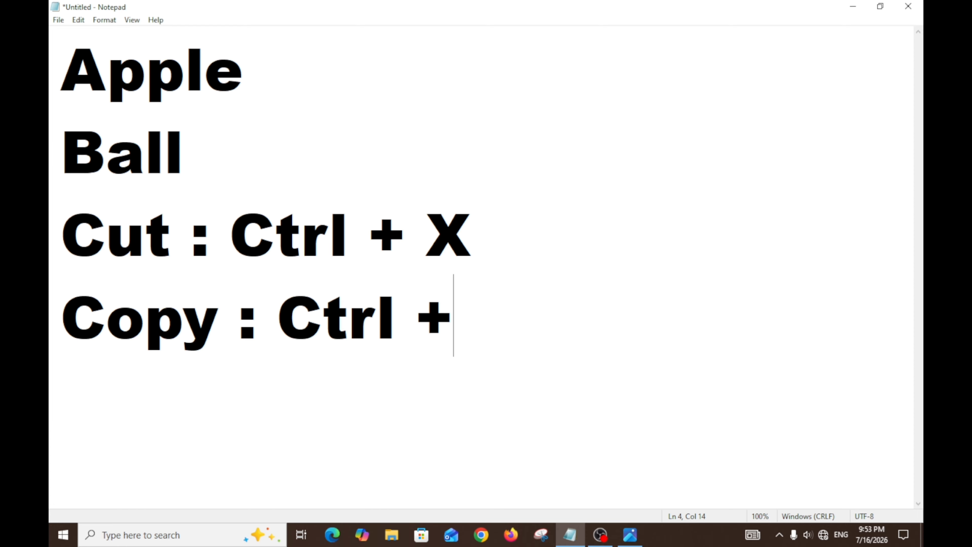
pyautogui.write('C')
pyautogui.press('Return')
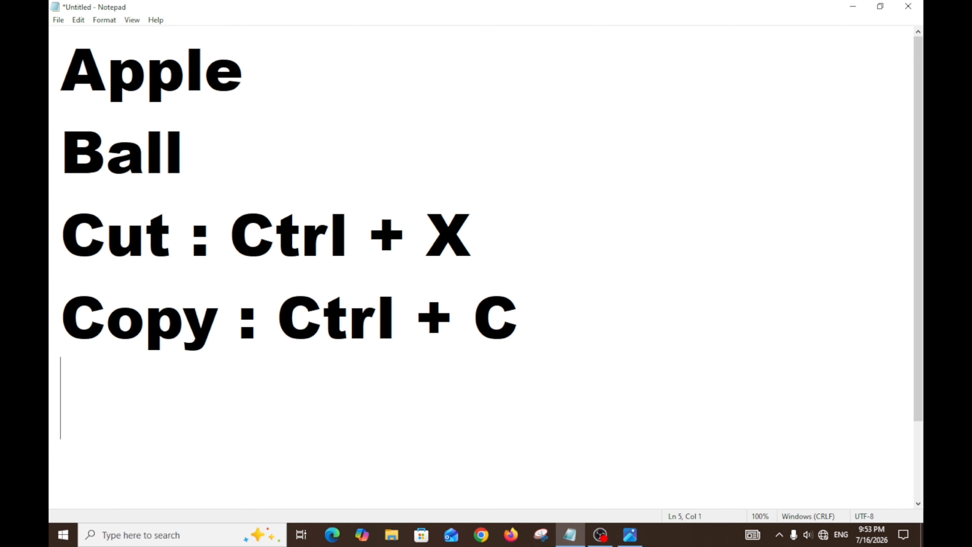
# Step: Write "Paste : Ctrl + V" on the fifth line
pyautogui.write('Paste ')
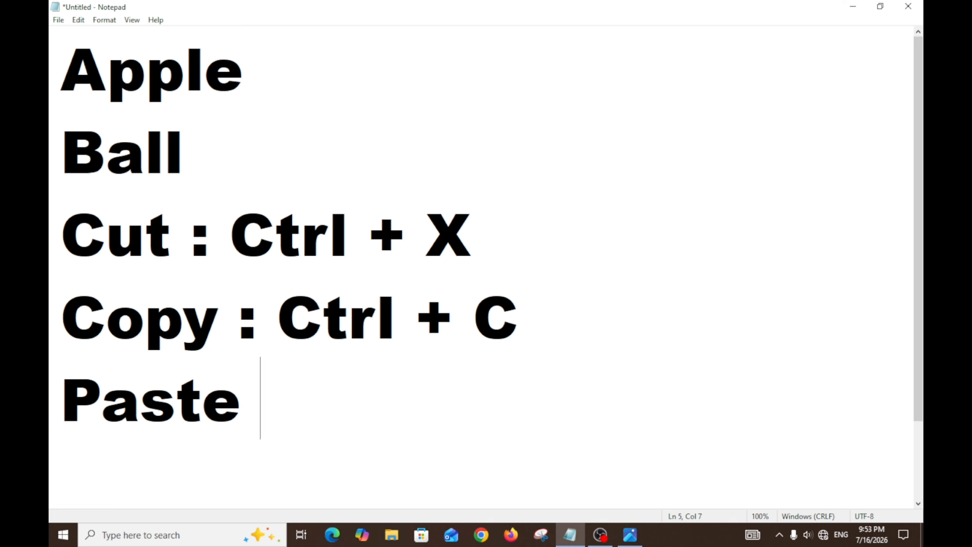
pyautogui.write(': Ctr')
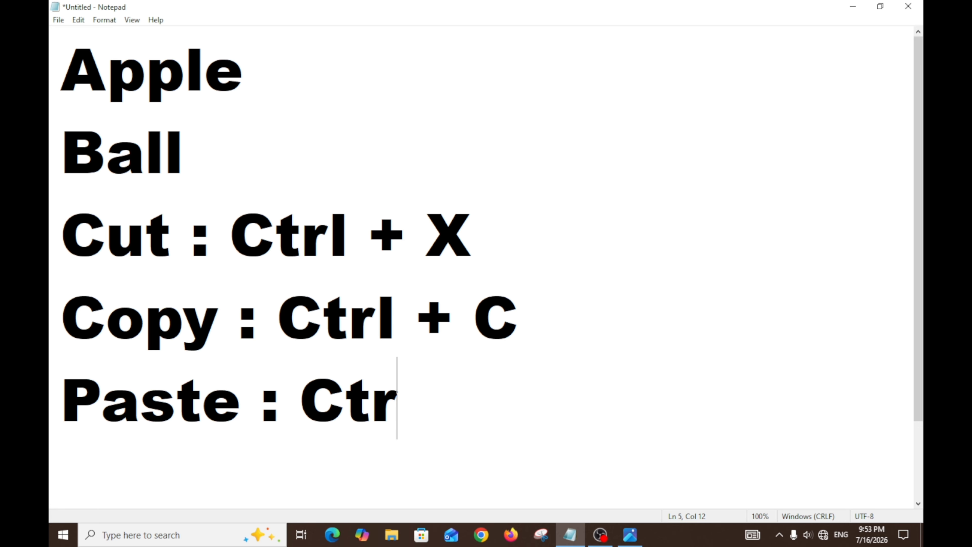
pyautogui.write('l + ')
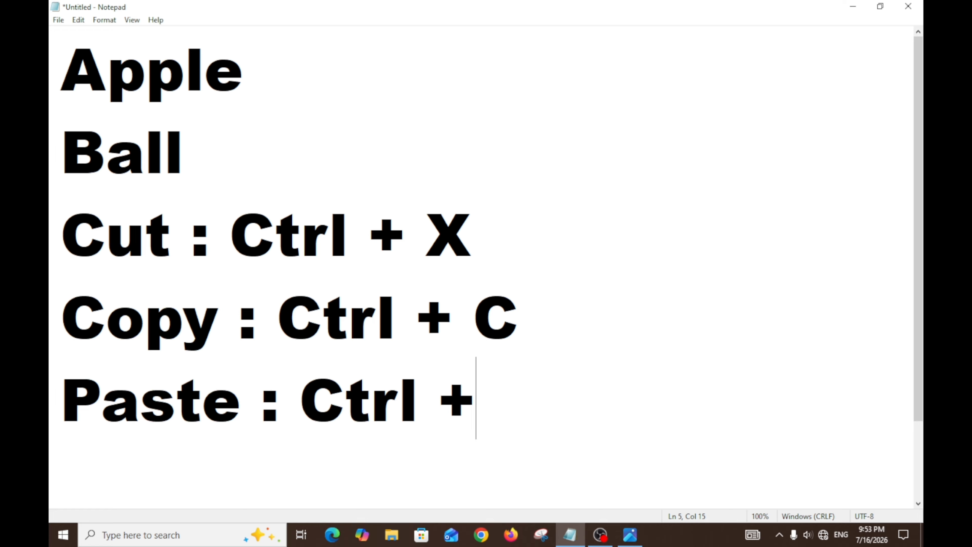
pyautogui.write('C')
pyautogui.press('BackSpace')
pyautogui.write('V')
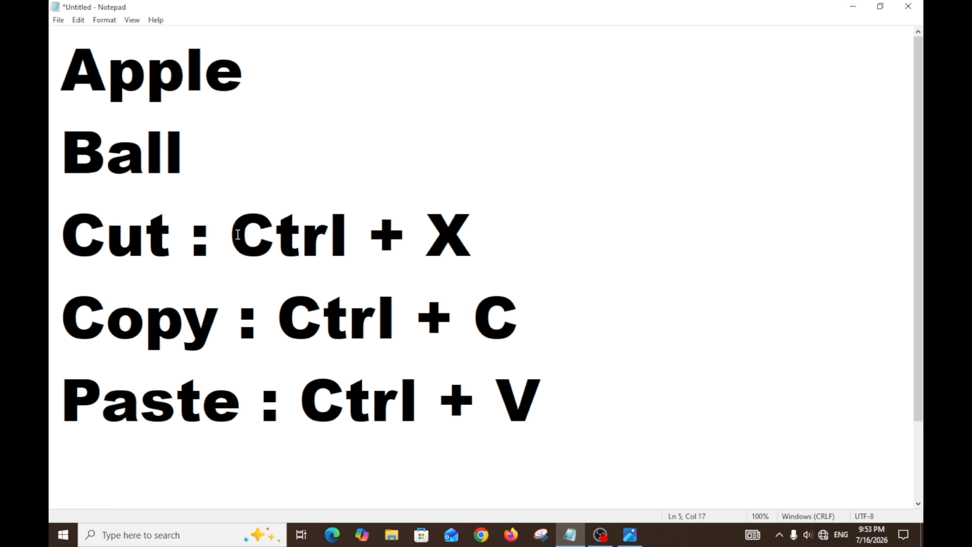
# Step: Highlight the key combinations in the Cut, Copy and Paste lines one after another
pyautogui.moveTo(238, 240); pyautogui.dragTo(461, 241)
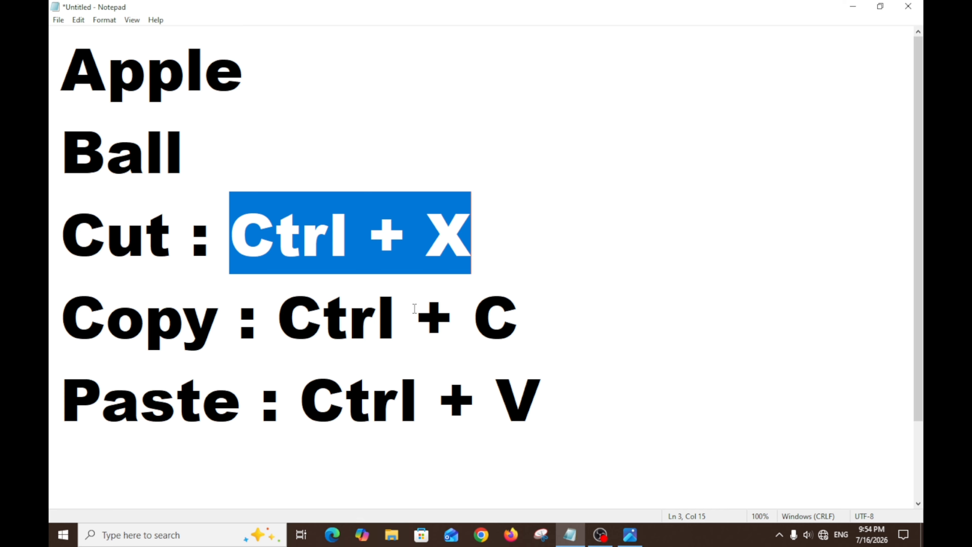
pyautogui.moveTo(279, 314); pyautogui.dragTo(397, 314)
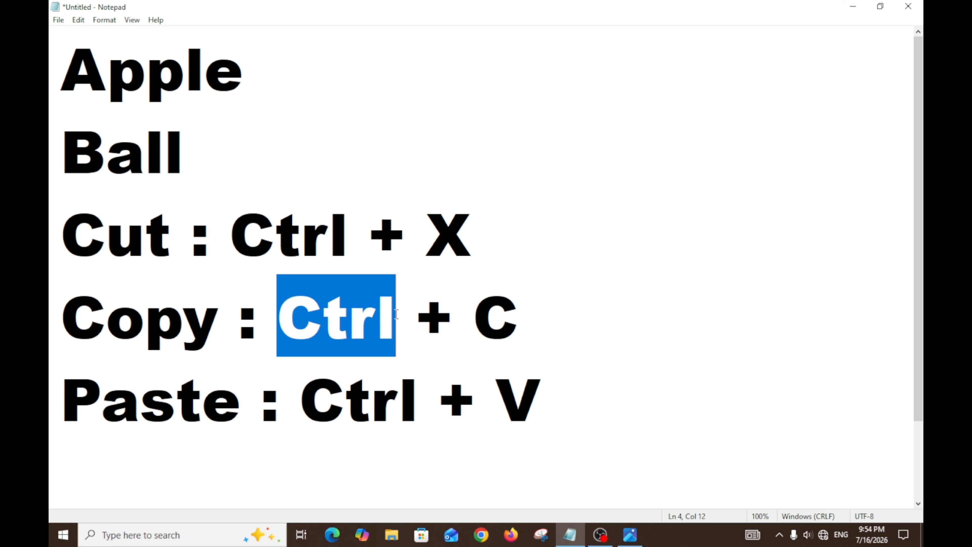
pyautogui.moveTo(473, 314); pyautogui.dragTo(501, 314)
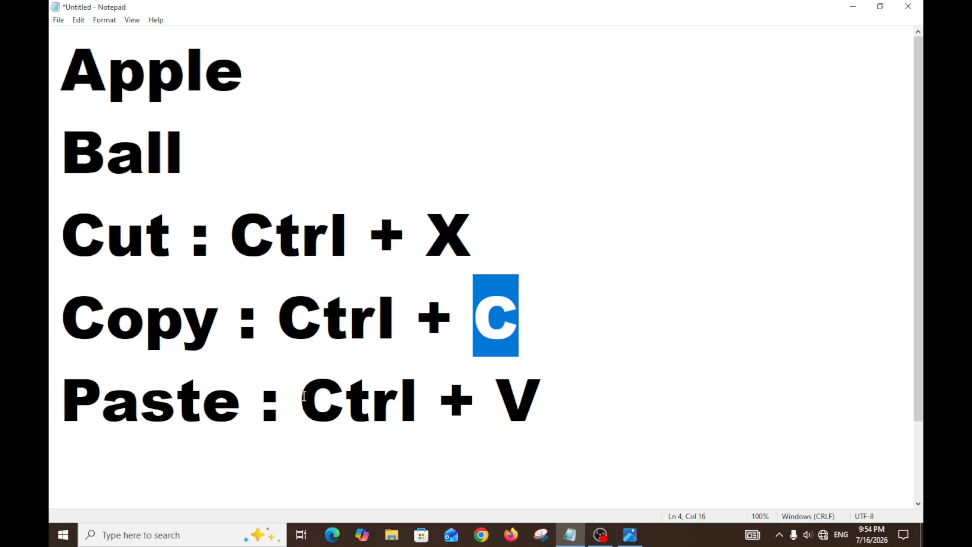
pyautogui.moveTo(305, 396); pyautogui.dragTo(418, 398)
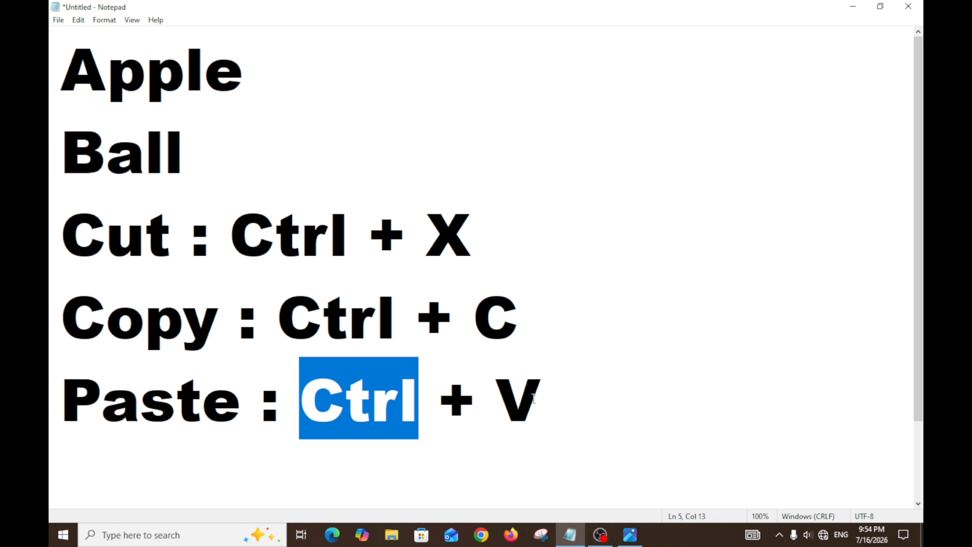
# Step: Cut the three shortcut lines for Cut, Copy and Paste from below Ball
pyautogui.click(549, 399)
pyautogui.moveTo(561, 406); pyautogui.dragTo(50, 256)
pyautogui.hotkey('ctrl', 'x')
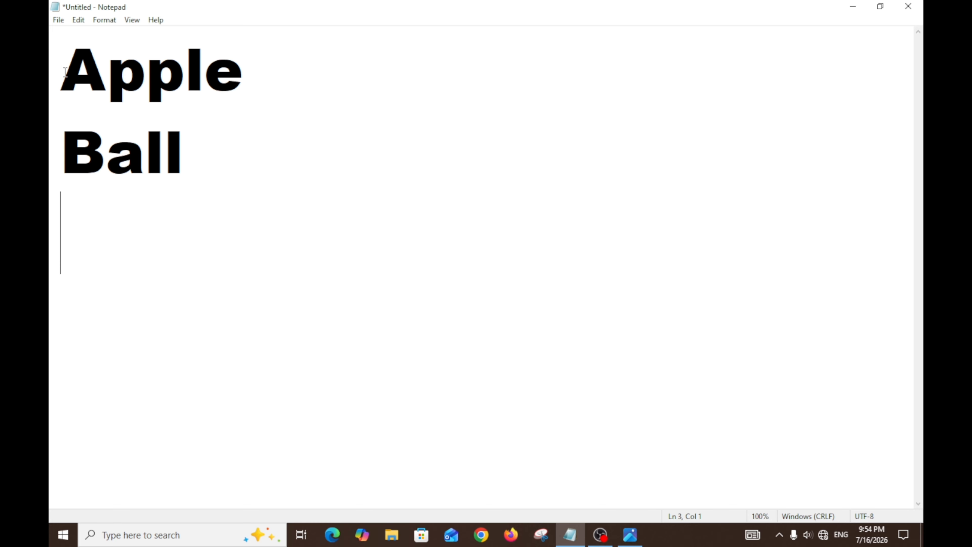
# Step: Cut the word Apple from the first line and paste it three times after Ball, separated by spaces
pyautogui.moveTo(65, 71); pyautogui.dragTo(245, 90)
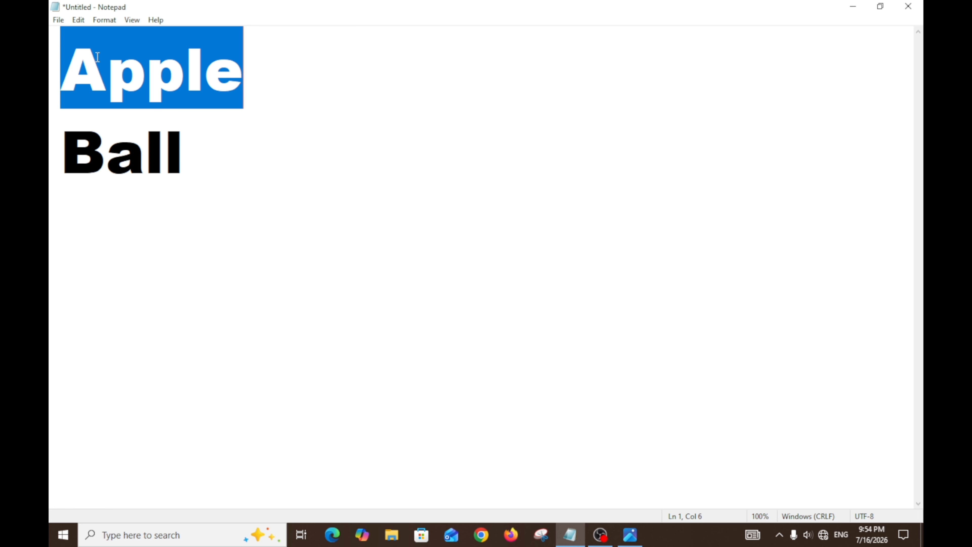
pyautogui.press('Delete')
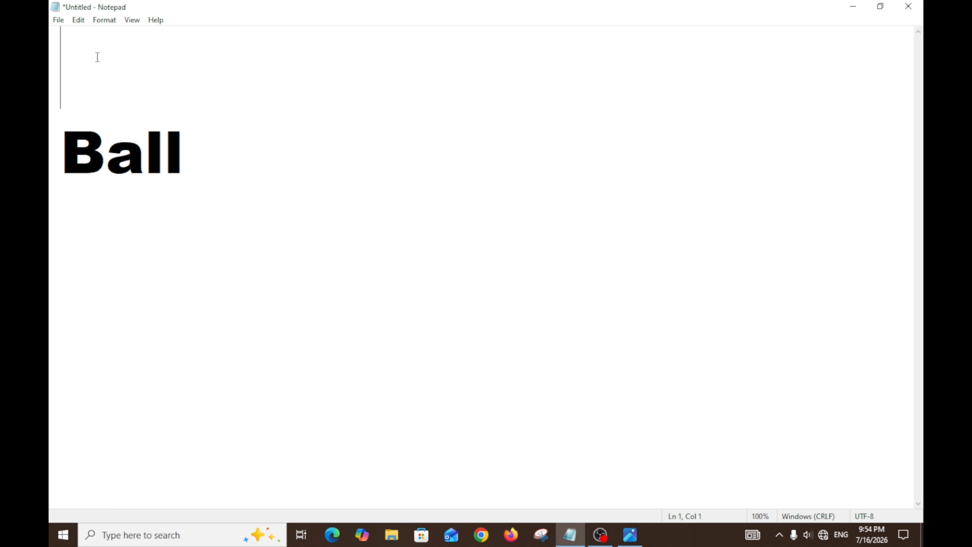
pyautogui.click(190, 177)
pyautogui.write('Apple')
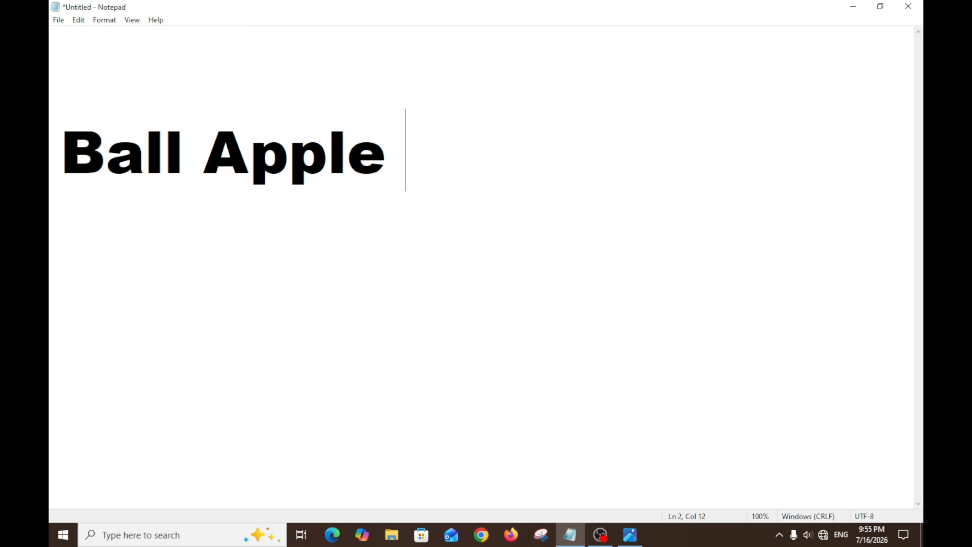
pyautogui.write('Apple')
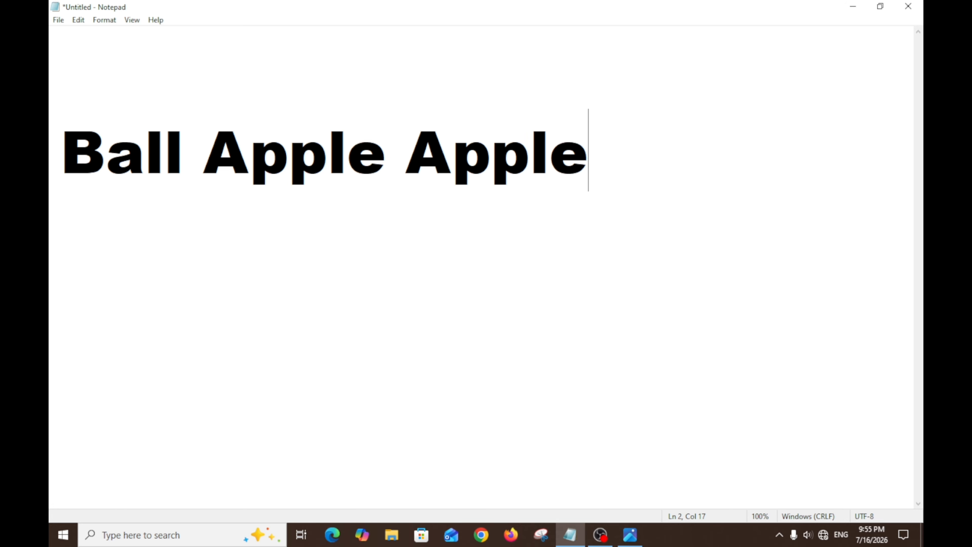
pyautogui.write(' Apple')
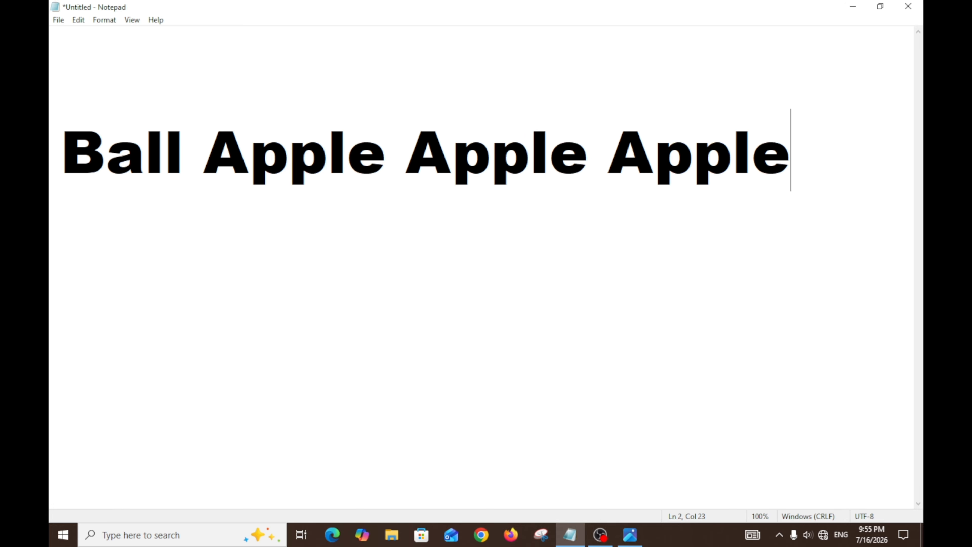
# Step: Start a new line below Ball and paste Apple repeatedly without spaces across several rows
pyautogui.press('Return')
pyautogui.hotkey('ctrl', 'v')
pyautogui.hotkey('ctrl', 'v')
pyautogui.hotkey('ctrl', 'v')
pyautogui.hotkey('ctrl', 'v')
pyautogui.hotkey('ctrl', 'v')
pyautogui.hotkey('ctrl', 'v')
pyautogui.hotkey('ctrl', 'v')
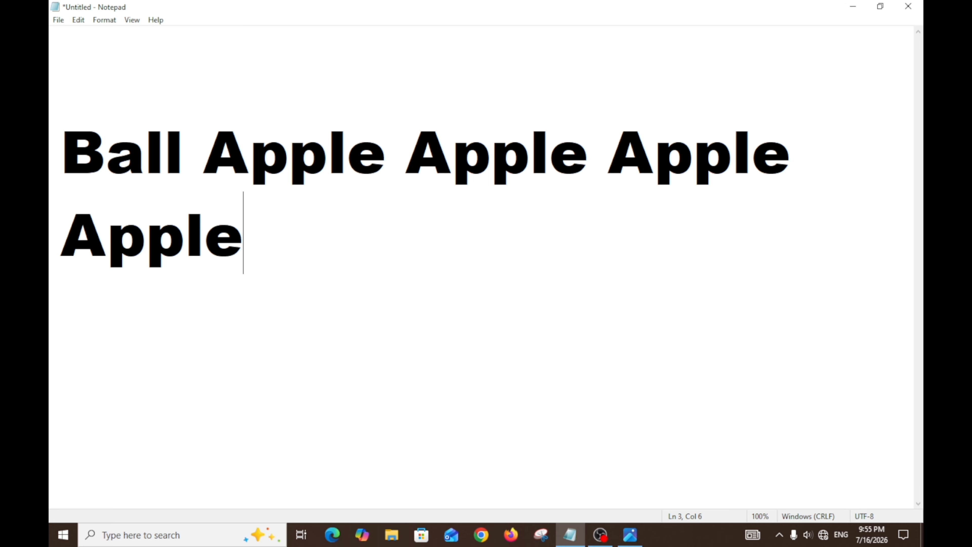
pyautogui.hotkey('ctrl', 'v')
pyautogui.hotkey('ctrl', 'v')
pyautogui.hotkey('ctrl', 'v')
pyautogui.hotkey('ctrl', 'v')
pyautogui.hotkey('ctrl', 'v')
pyautogui.hotkey('ctrl', 'v')
pyautogui.hotkey('ctrl', 'v')
pyautogui.hotkey('ctrl', 'v')
pyautogui.hotkey('ctrl', 'v')
pyautogui.hotkey('ctrl', 'v')
pyautogui.hotkey('ctrl', 'v')
pyautogui.hotkey('ctrl', 'v')
pyautogui.hotkey('ctrl', 'v')
pyautogui.hotkey('ctrl', 'v')
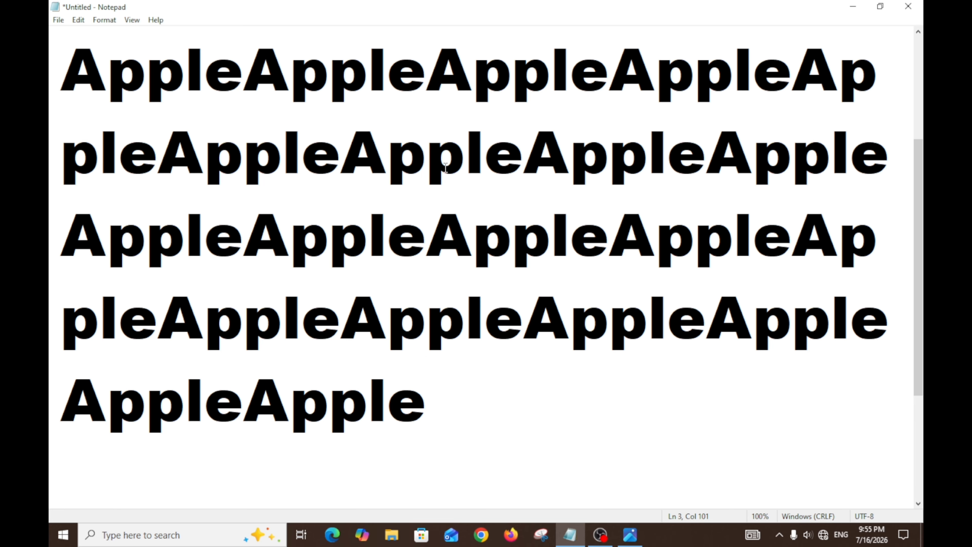
pyautogui.scroll(1, 922, 156)
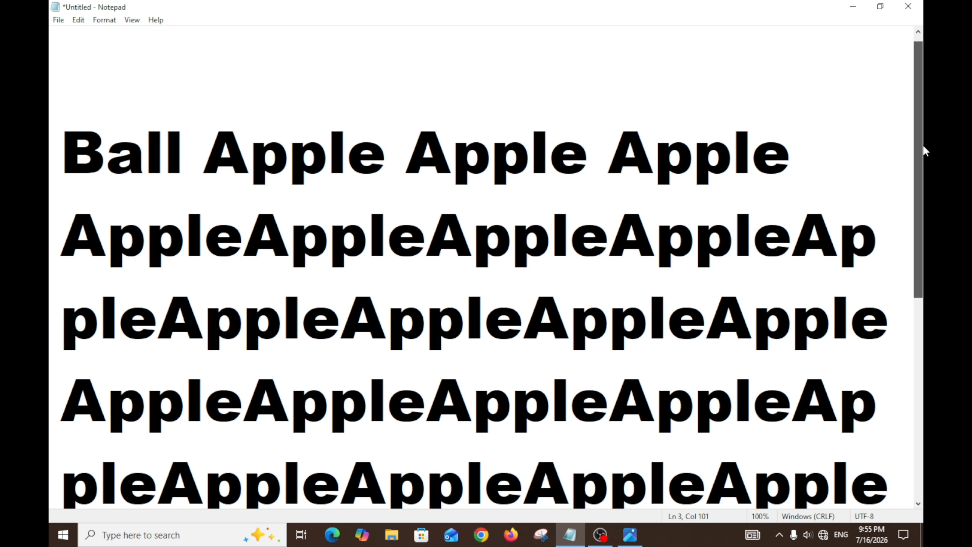
pyautogui.scroll(1, 923, 169)
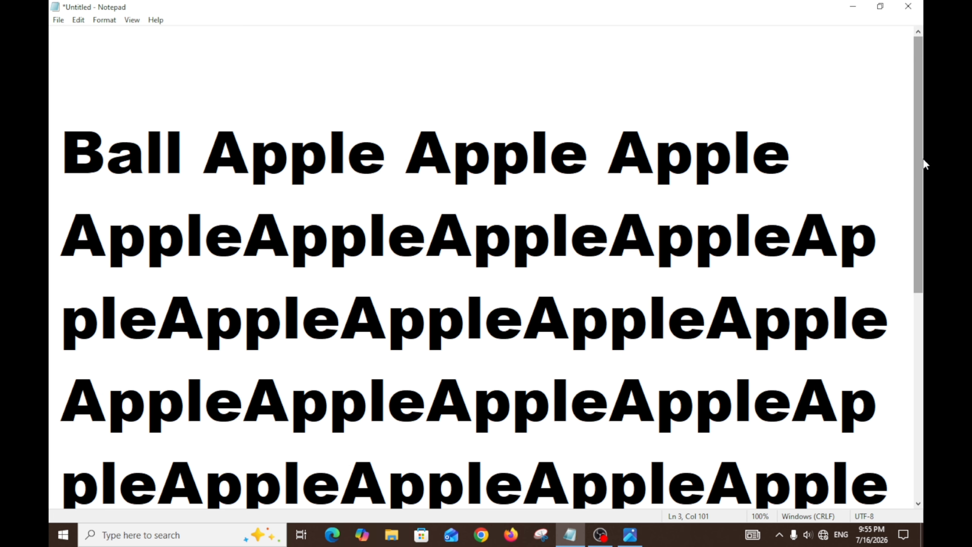
# Step: Remove all the pasted Apple words after and below Ball, and write "Apple" on the first line again
pyautogui.hotkey('ctrl', 'z')
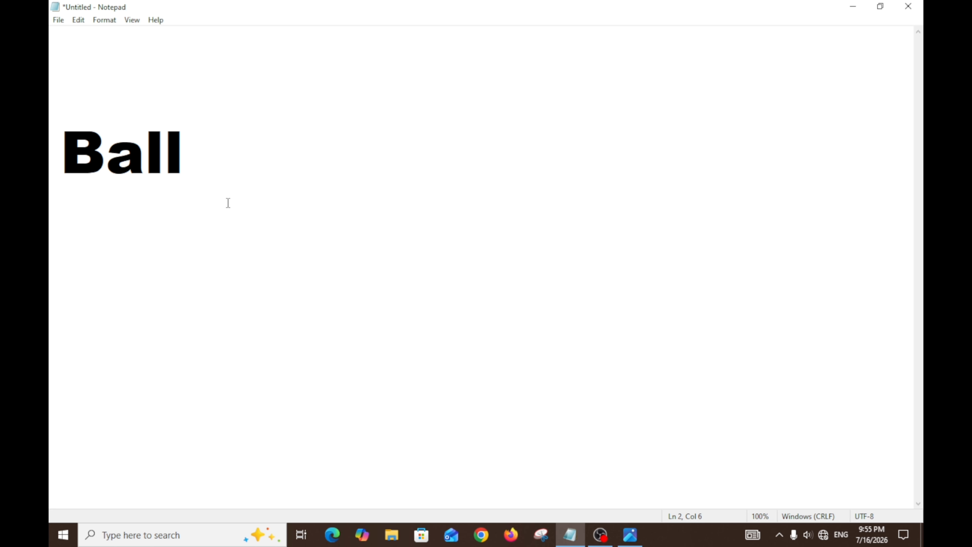
pyautogui.click(92, 75)
pyautogui.write('Ap')
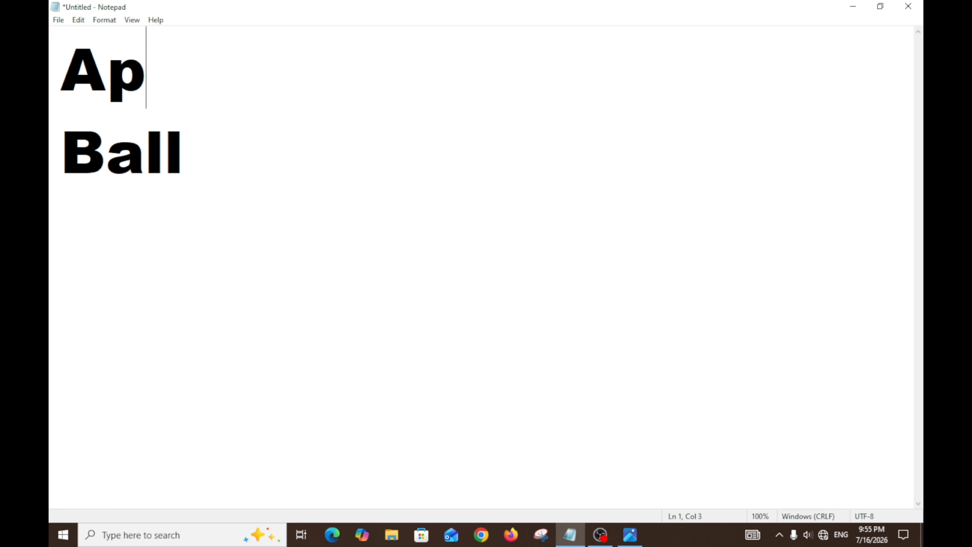
pyautogui.write('ple')
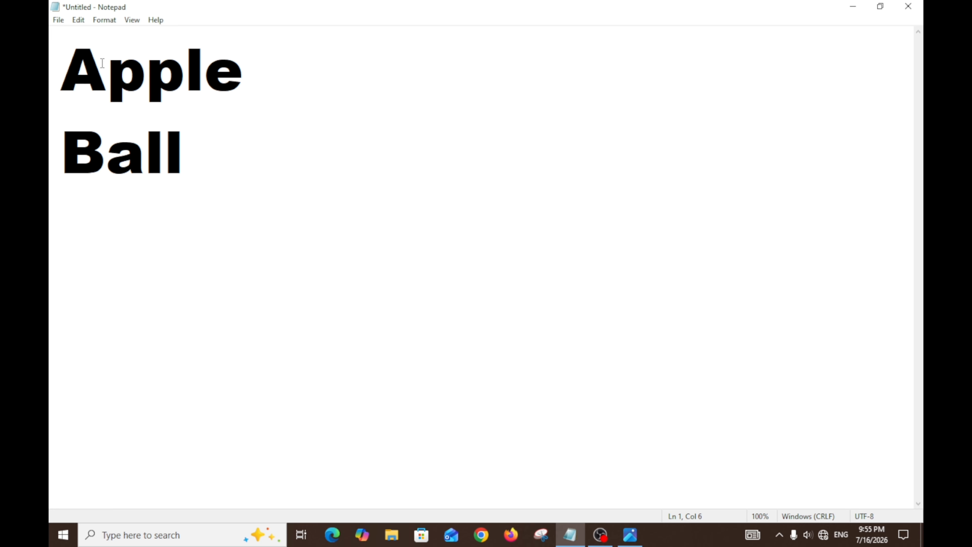
# Step: Copy the word Apple from the first line and paste it on the fourth line, leaving a blank line below Ball
pyautogui.moveTo(66, 70); pyautogui.dragTo(249, 79)
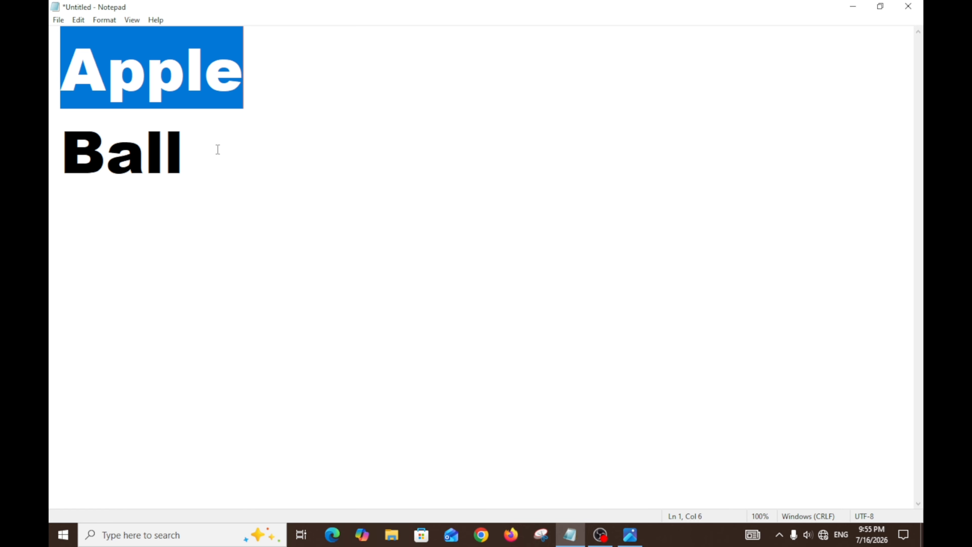
pyautogui.click(206, 161)
pyautogui.press('Return')
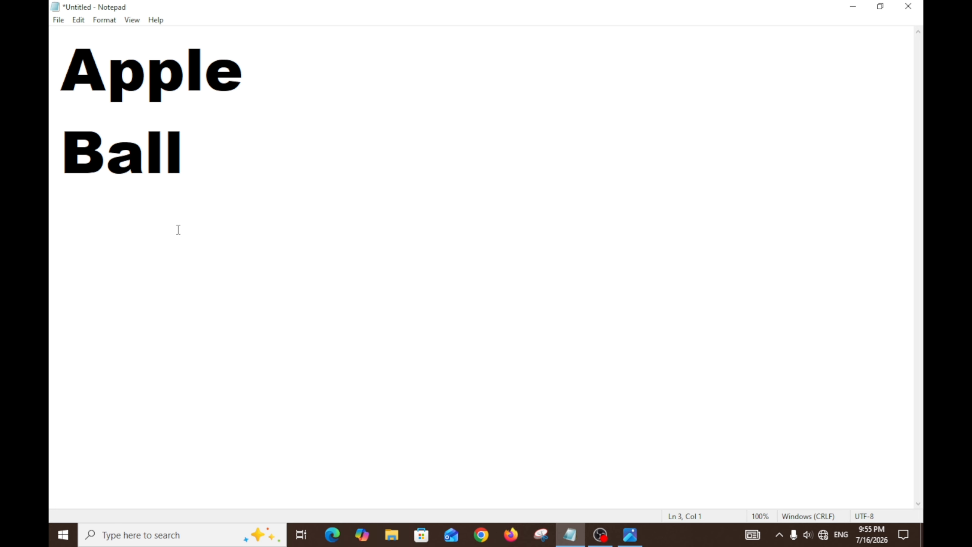
pyautogui.press('Return')
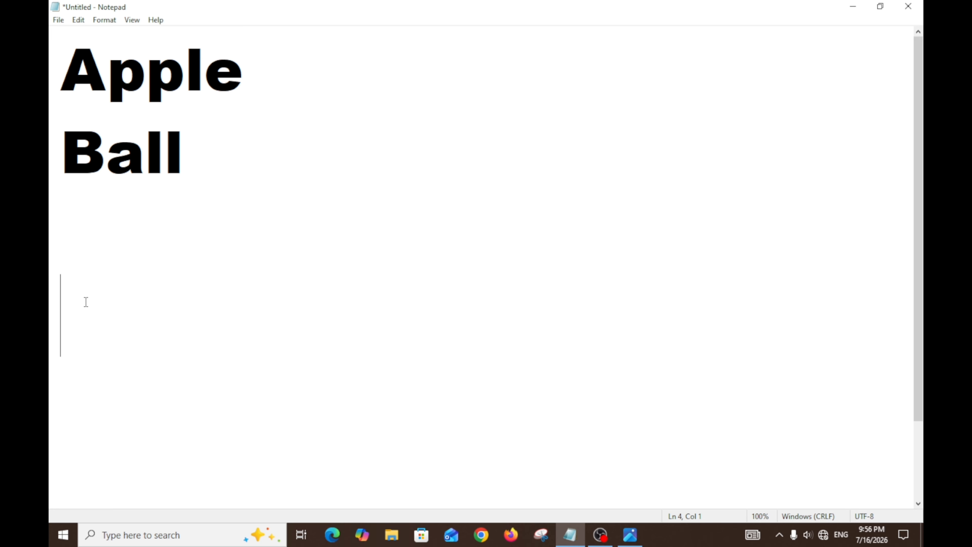
pyautogui.hotkey('ctrl', 'v')
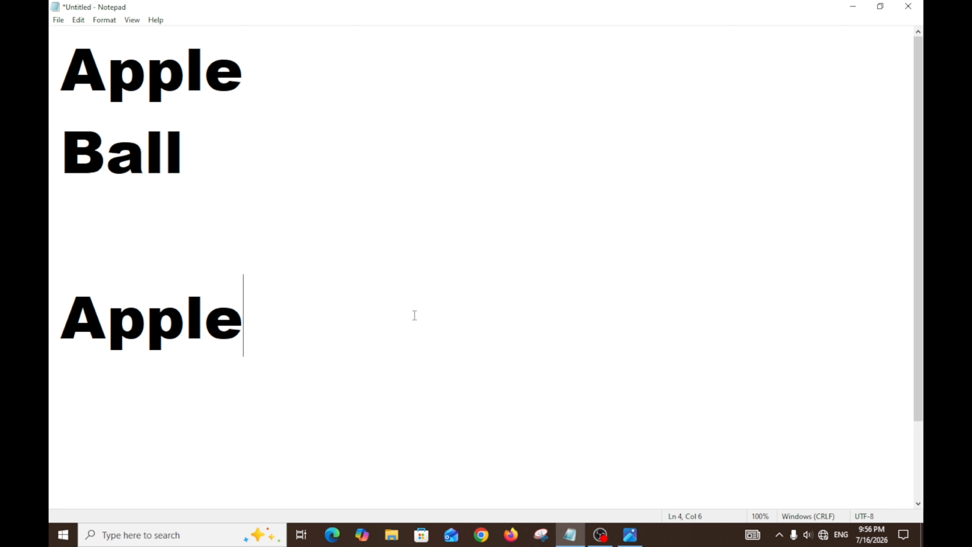
# Step: Paste Apple once on the fifth line and four times on the sixth line, separated by spaces
pyautogui.press('Return')
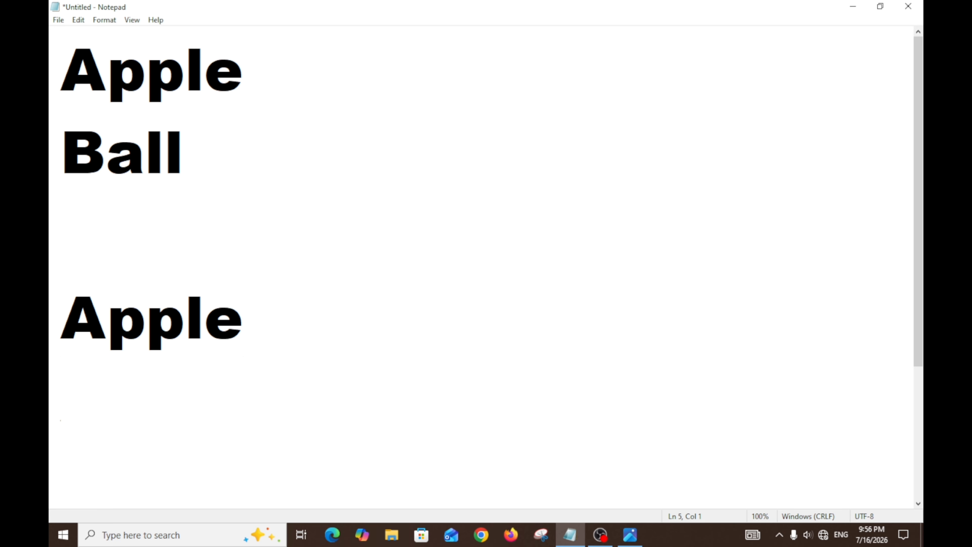
pyautogui.hotkey('ctrl', 'v')
pyautogui.press('Return')
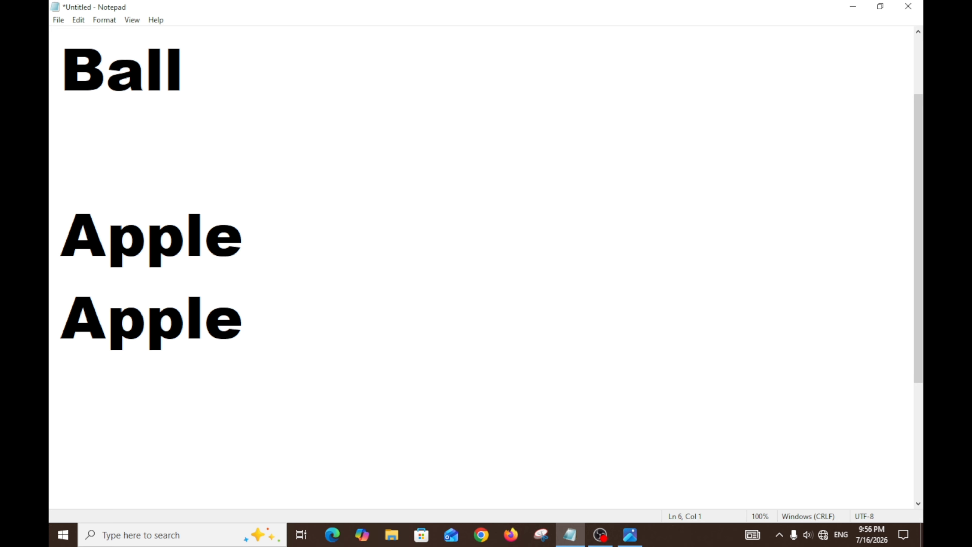
pyautogui.hotkey('ctrl', 'v')
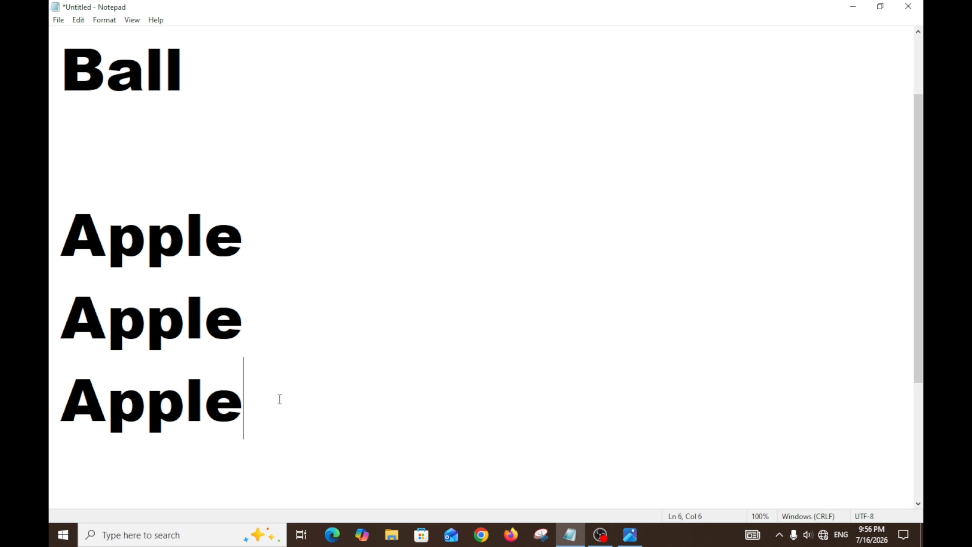
pyautogui.hotkey('ctrl', 'v')
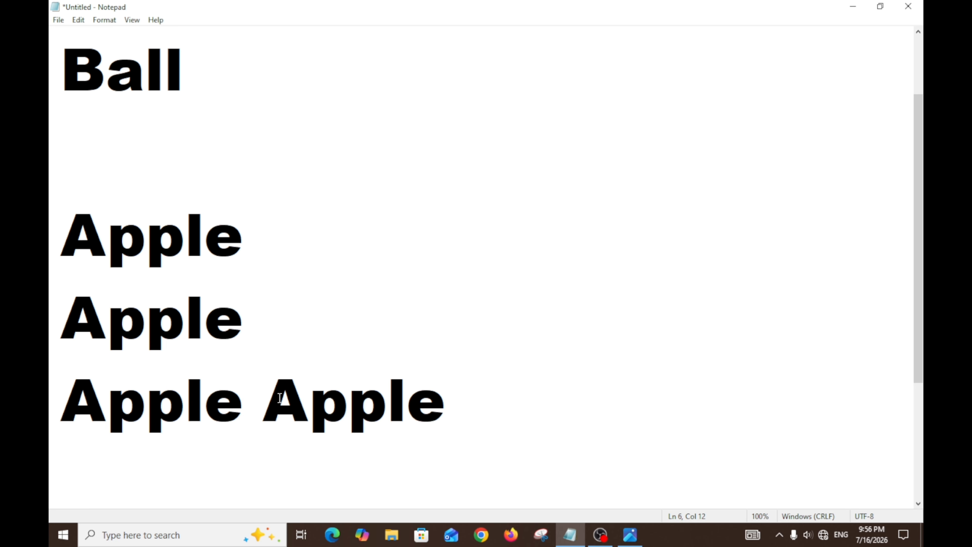
pyautogui.hotkey('ctrl', 'v')
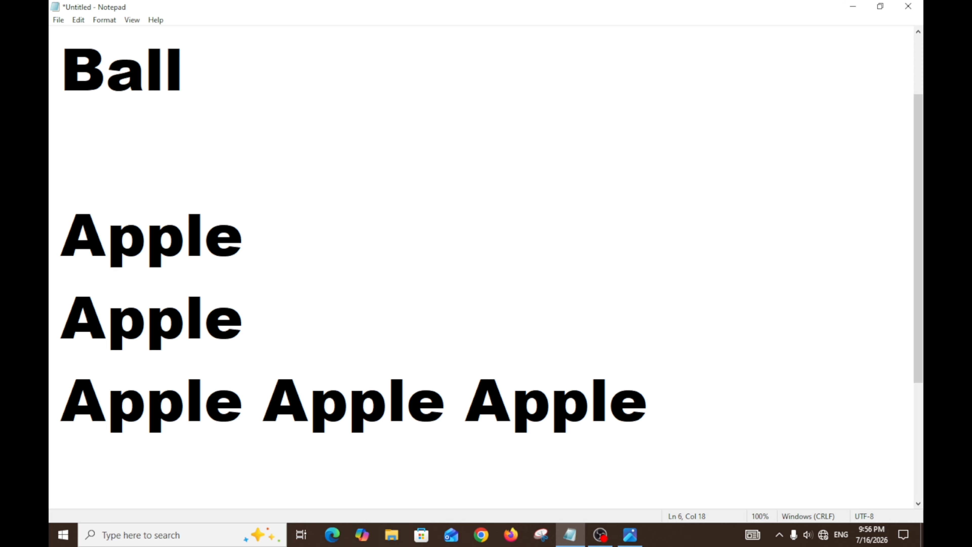
pyautogui.hotkey('ctrl', 'v')
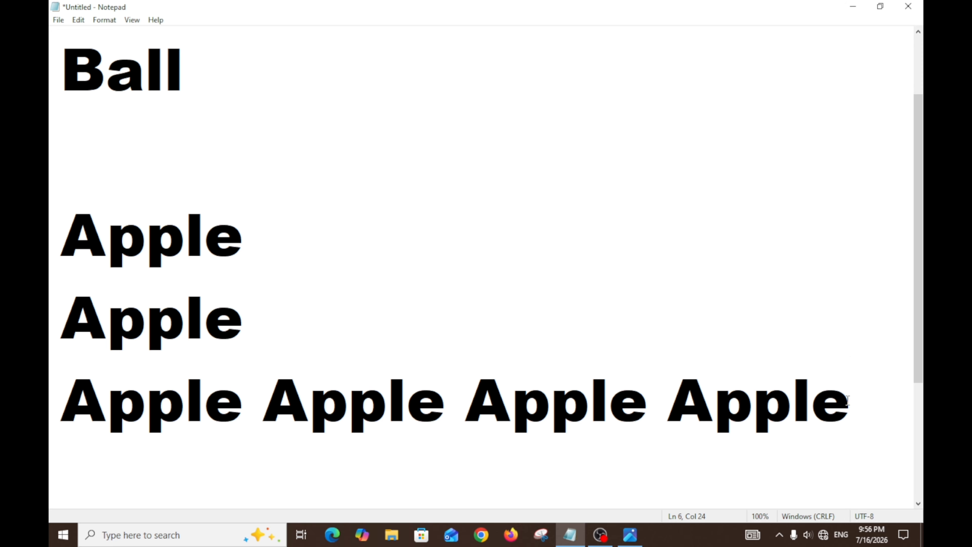
# Step: Delete all the pasted Apple lines below Ball together with one of the blank lines
pyautogui.moveTo(847, 400); pyautogui.dragTo(84, 240)
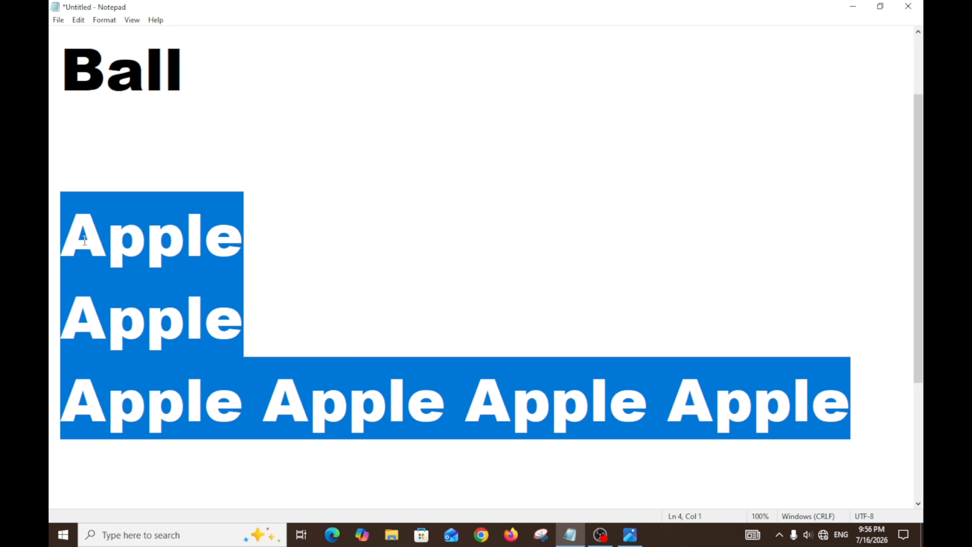
pyautogui.press('Delete')
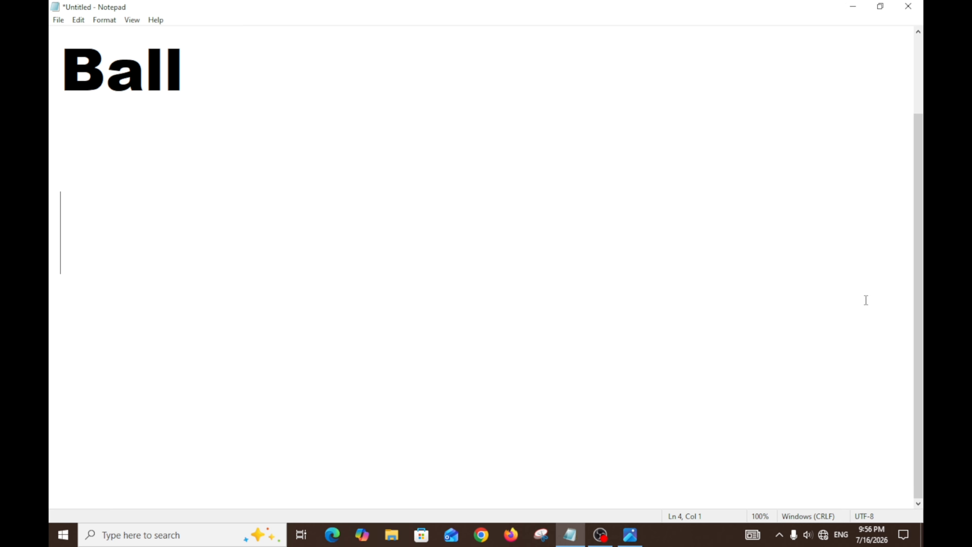
pyautogui.moveTo(923, 343); pyautogui.dragTo(923, 274)
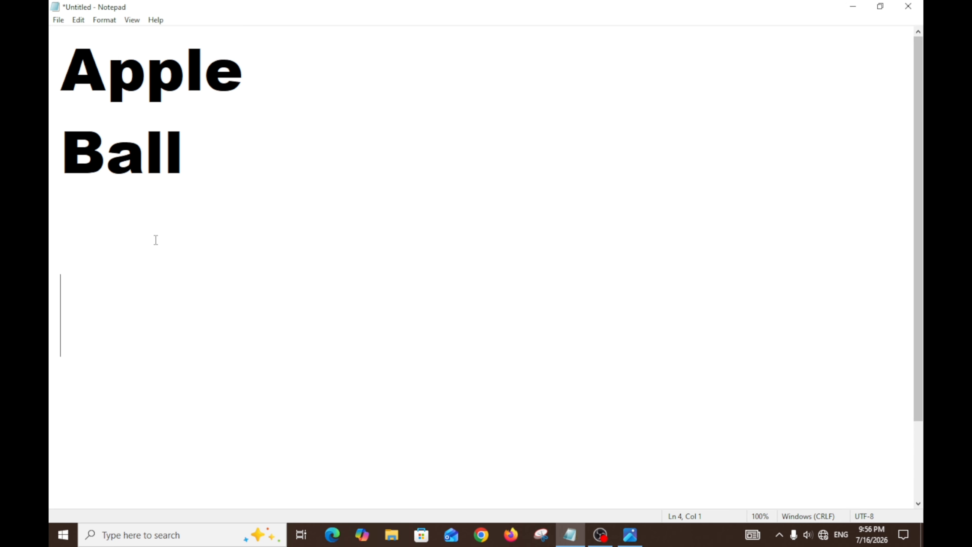
pyautogui.press('BackSpace')
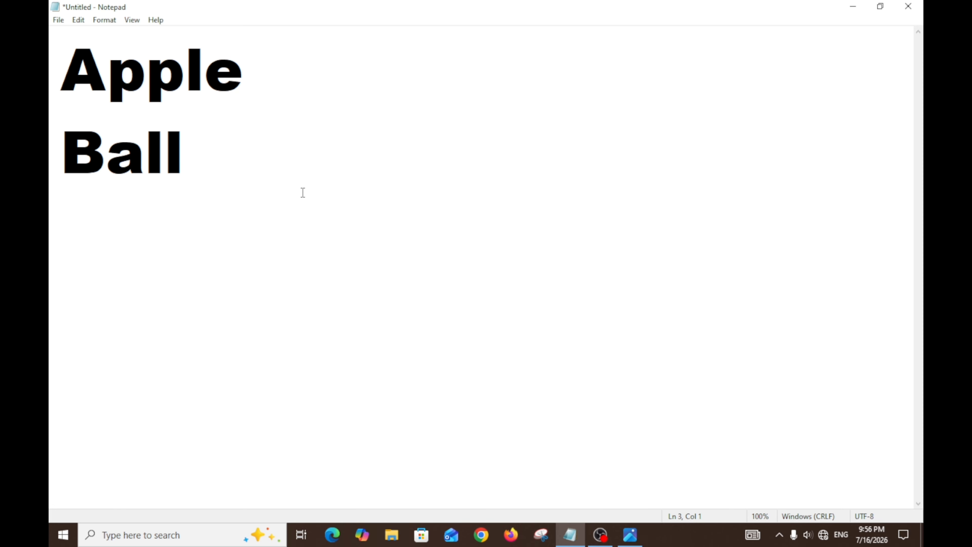
# Step: Examine the available editing commands and their shortcuts, first with nothing selected and again with the word Apple selected
pyautogui.click(78, 21)
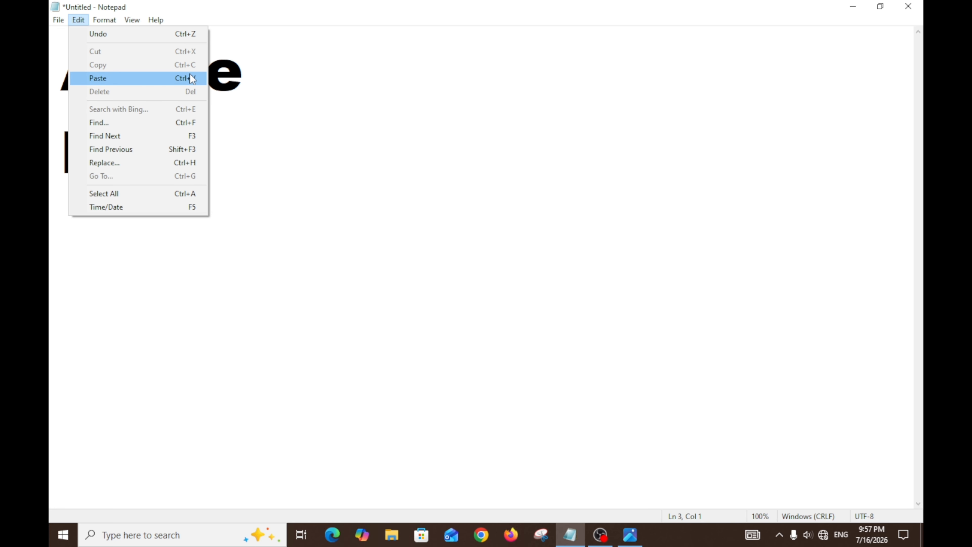
pyautogui.click(353, 115)
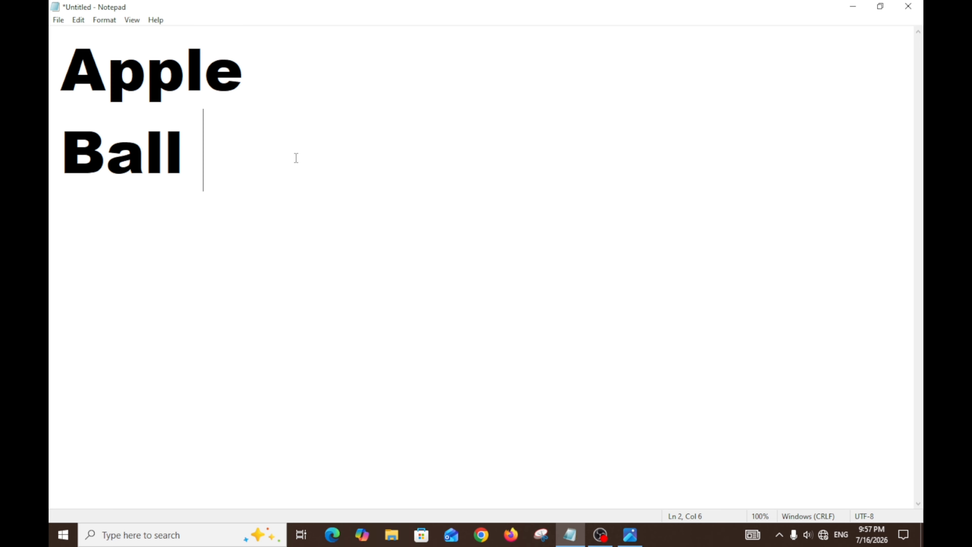
pyautogui.moveTo(50, 74); pyautogui.dragTo(339, 88)
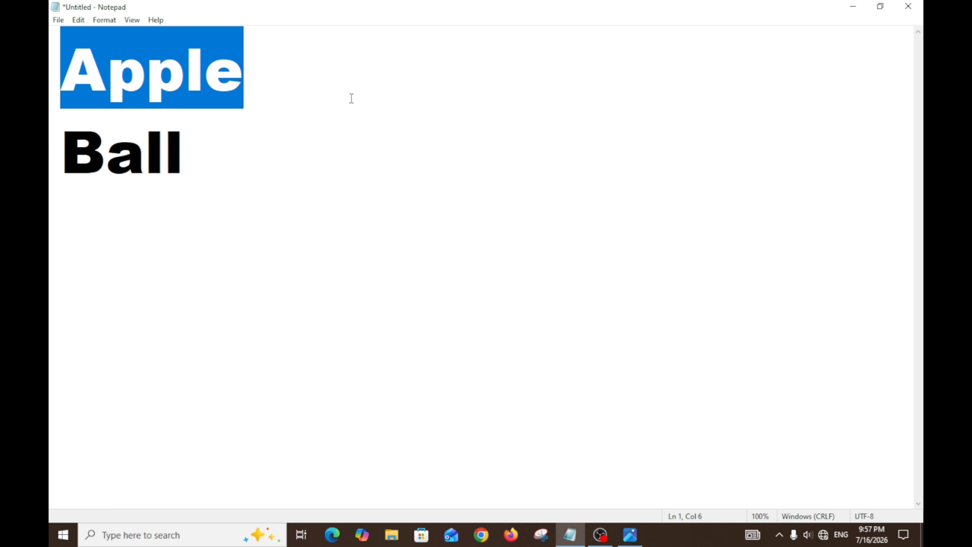
pyautogui.rightClick(305, 99)
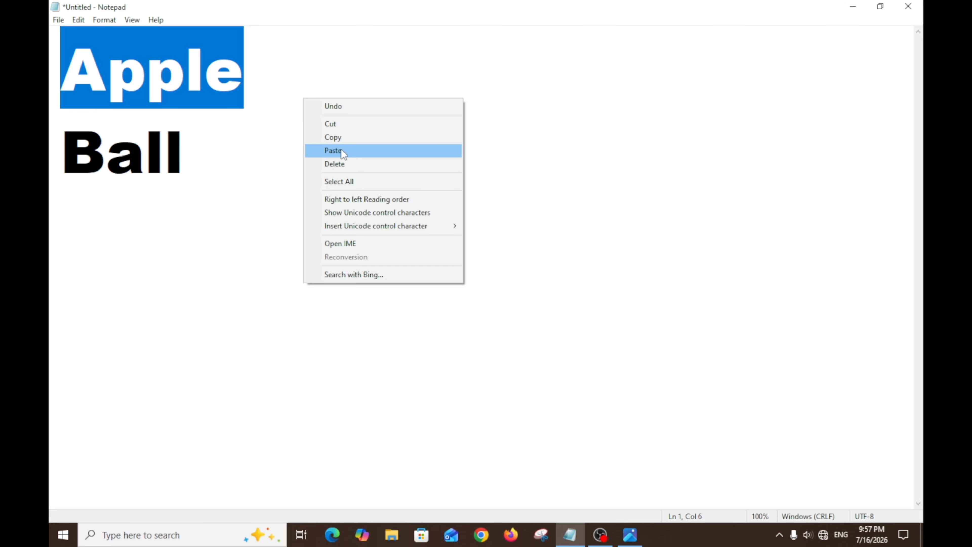
pyautogui.click(81, 20)
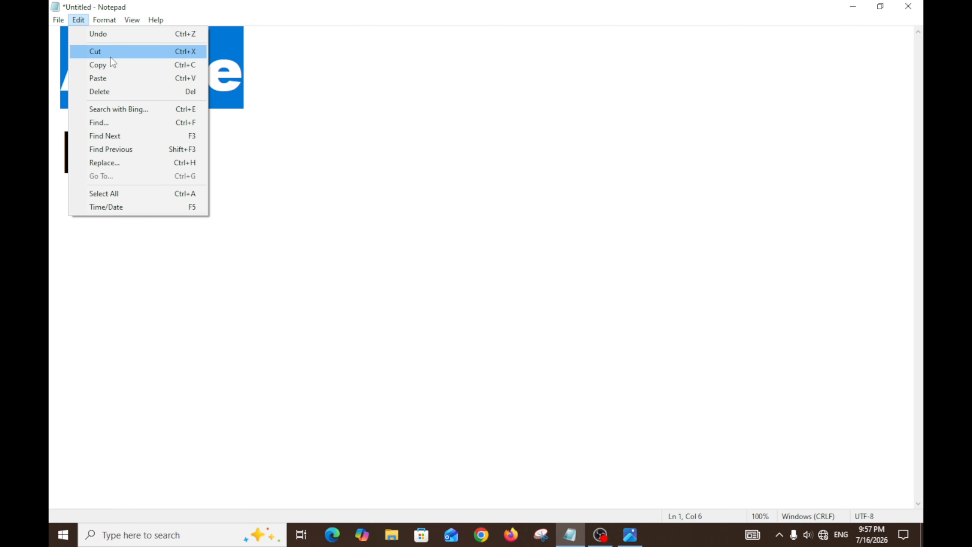
pyautogui.click(271, 102)
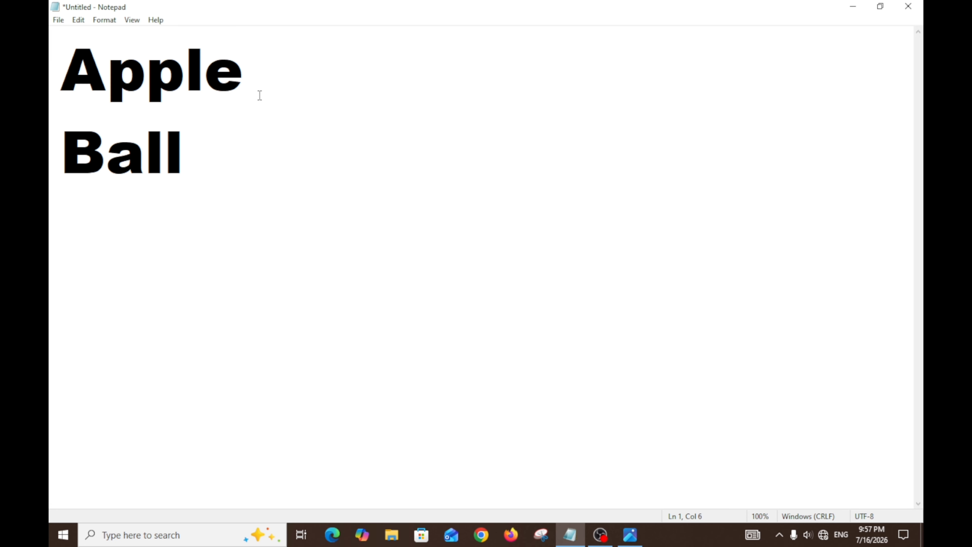
pyautogui.moveTo(77, 77); pyautogui.dragTo(227, 81)
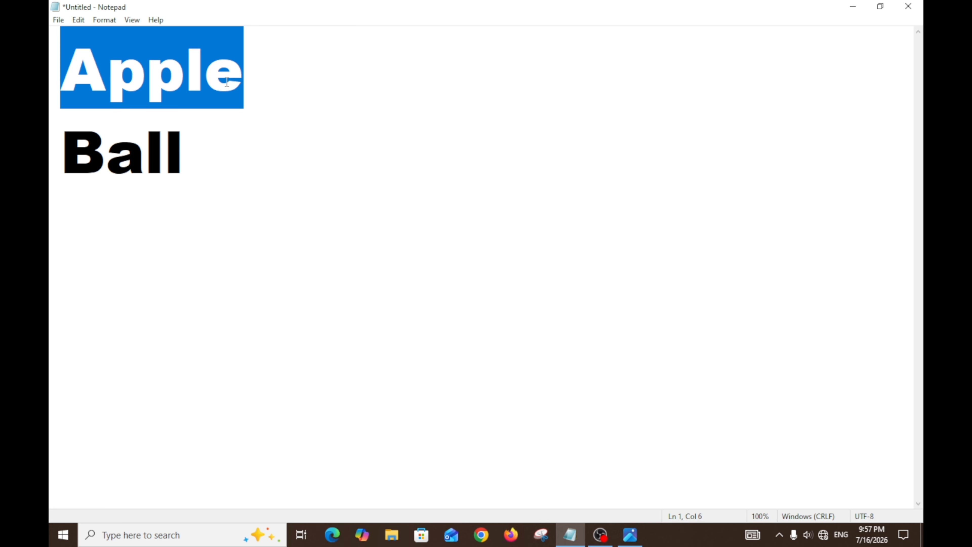
pyautogui.rightClick(266, 107)
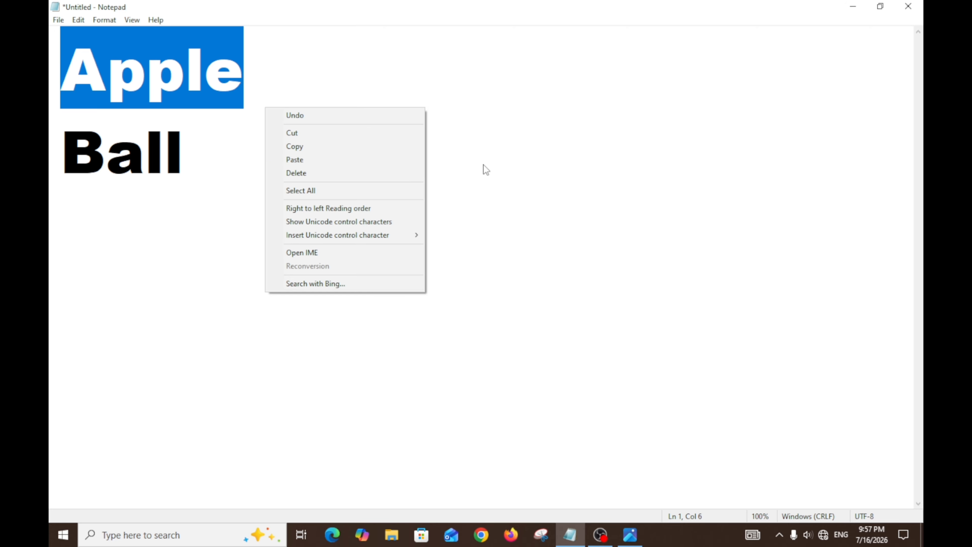
pyautogui.click(495, 165)
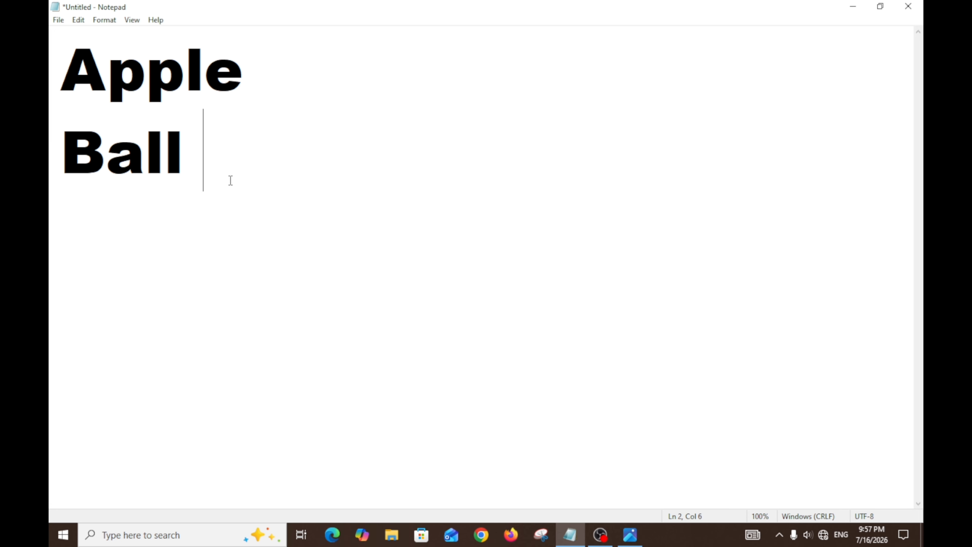
# Step: Start a new line below Ball and compare which editing commands are available with nothing selected and with Apple selected
pyautogui.press('Return')
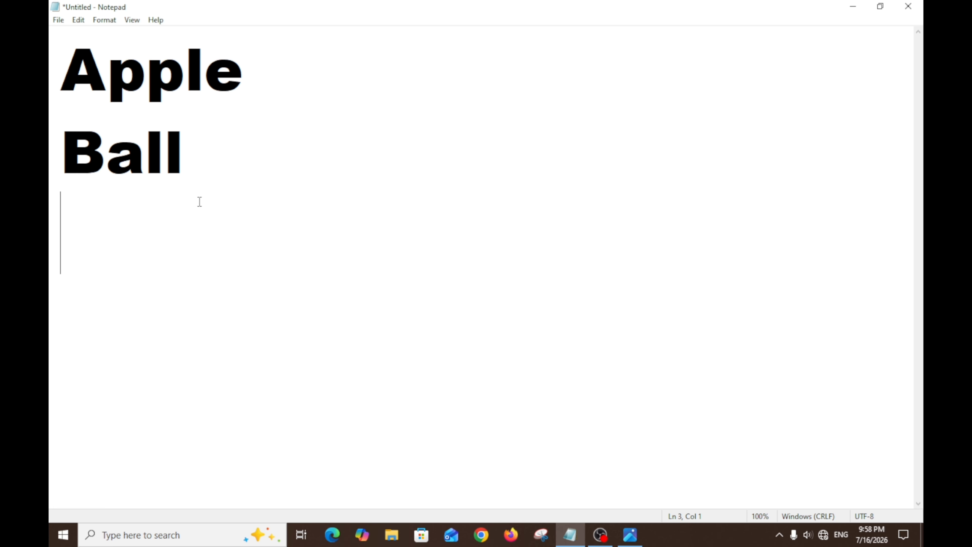
pyautogui.click(79, 20)
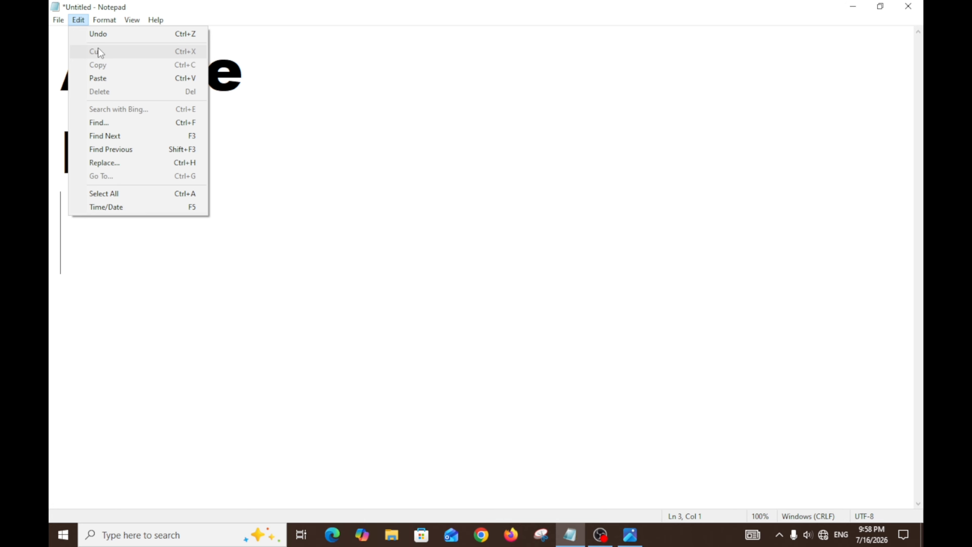
pyautogui.click(287, 143)
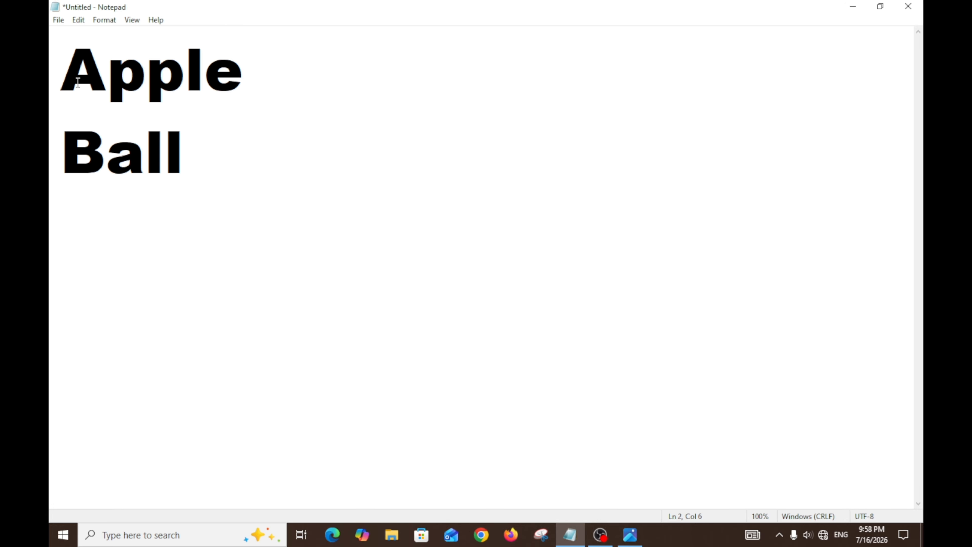
pyautogui.moveTo(61, 82); pyautogui.dragTo(257, 86)
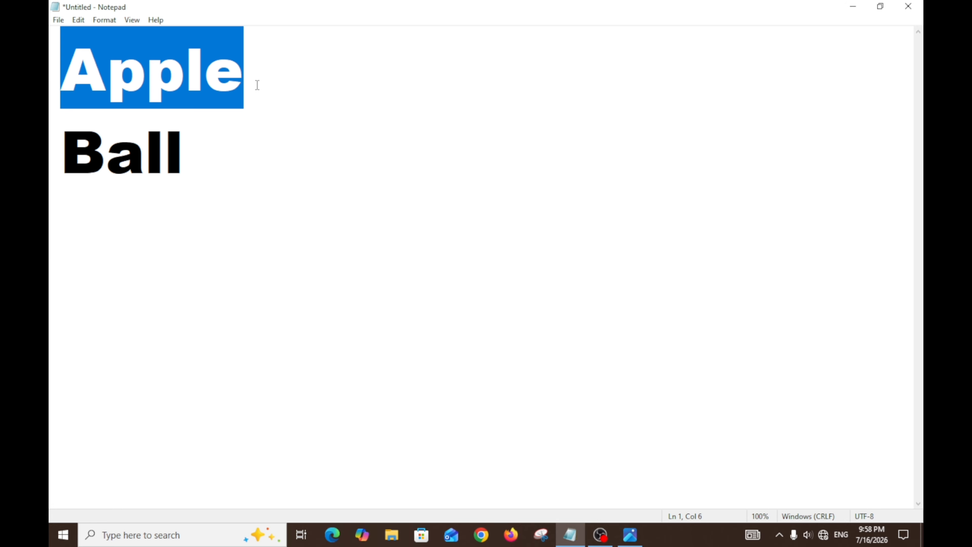
pyautogui.click(79, 20)
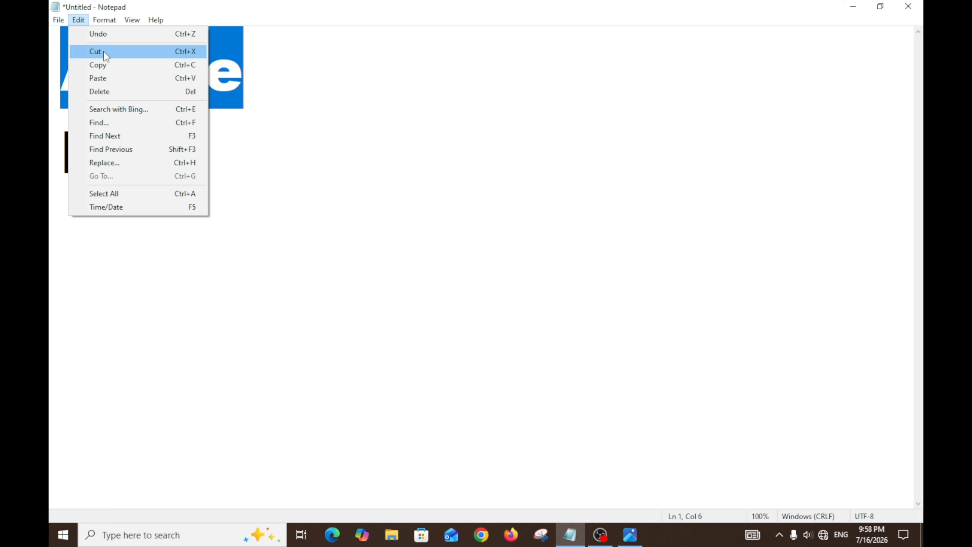
pyautogui.click(310, 96)
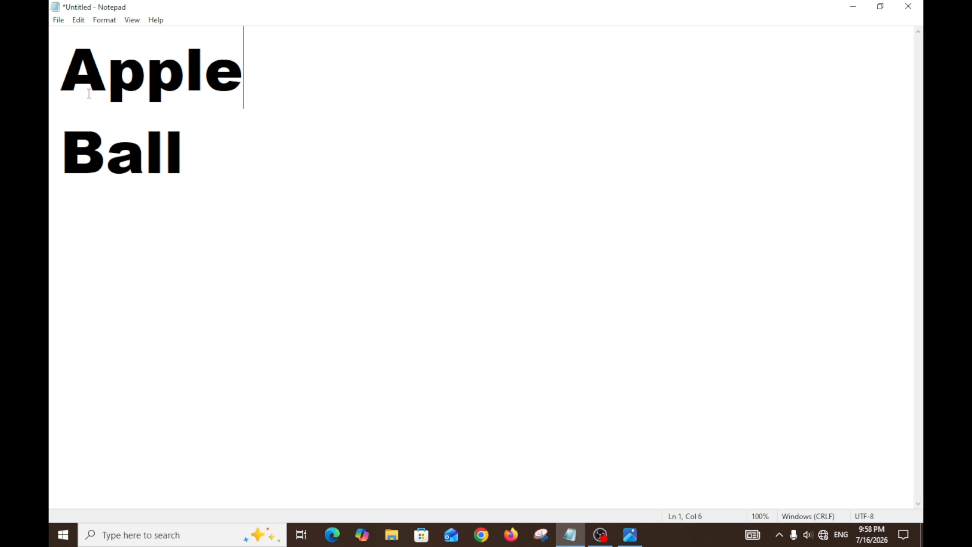
# Step: Select and deselect Apple, and review the copy, paste, delete and search commands with the cursor after Ball
pyautogui.moveTo(61, 88); pyautogui.dragTo(252, 90)
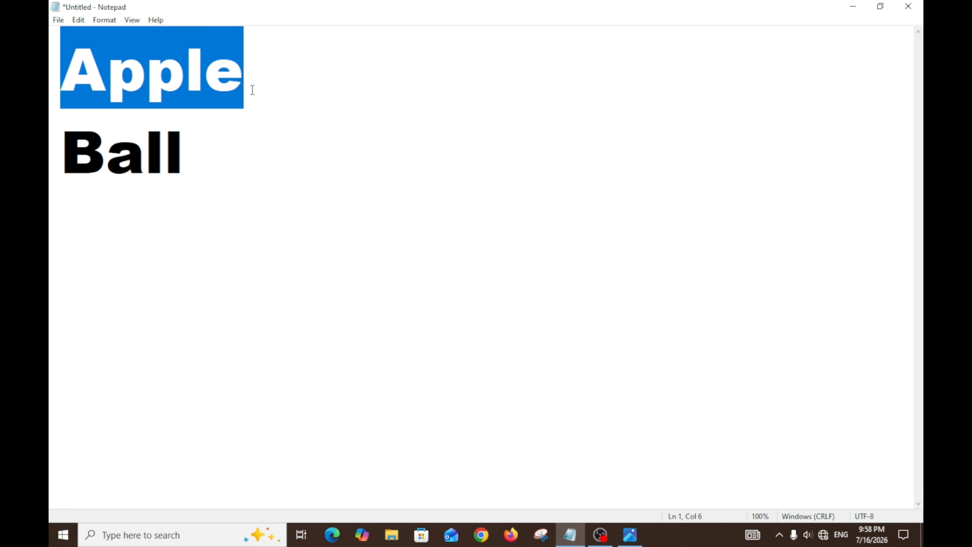
pyautogui.click(209, 127)
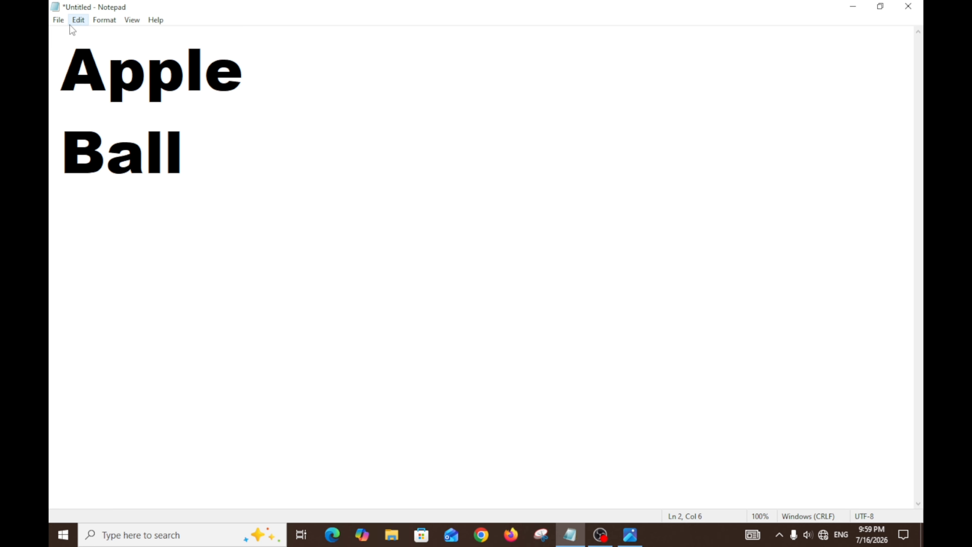
pyautogui.click(76, 21)
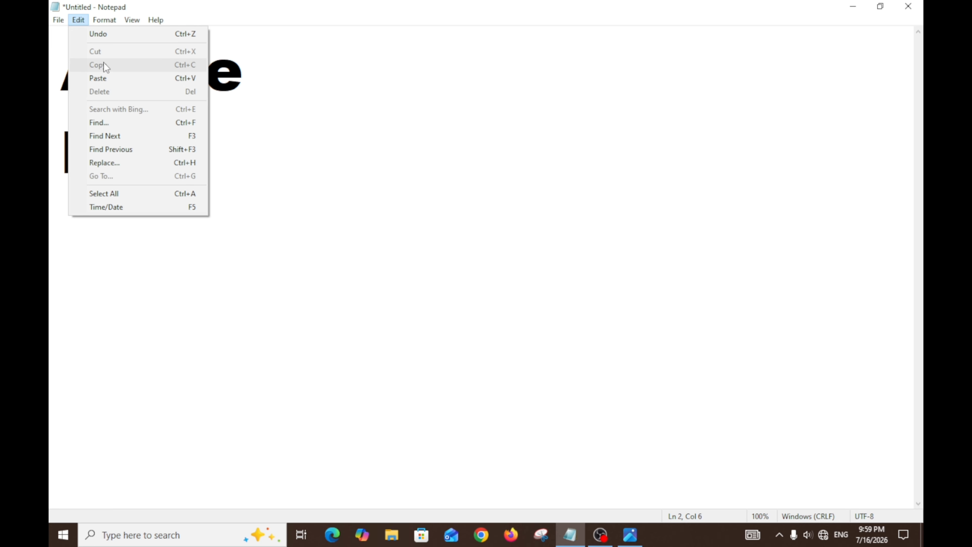
pyautogui.click(282, 155)
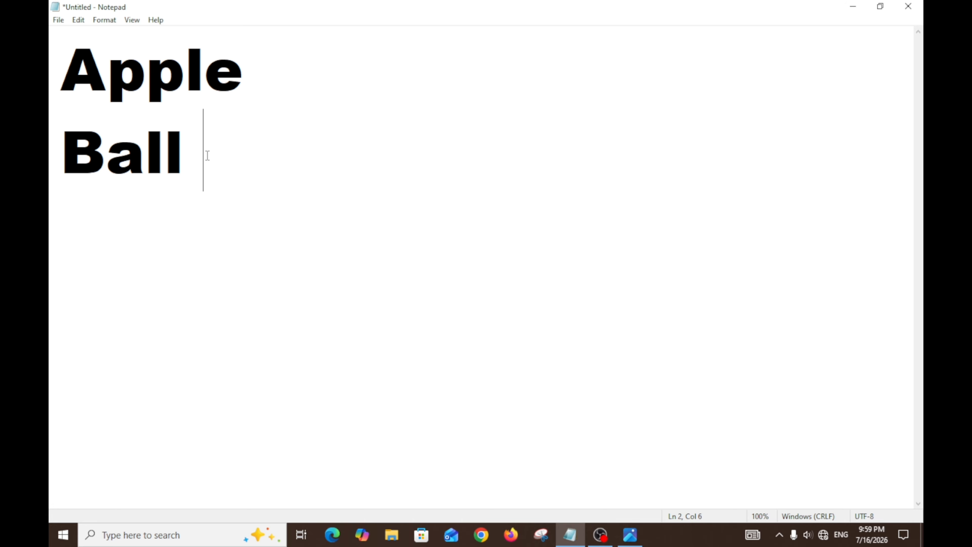
pyautogui.click(78, 21)
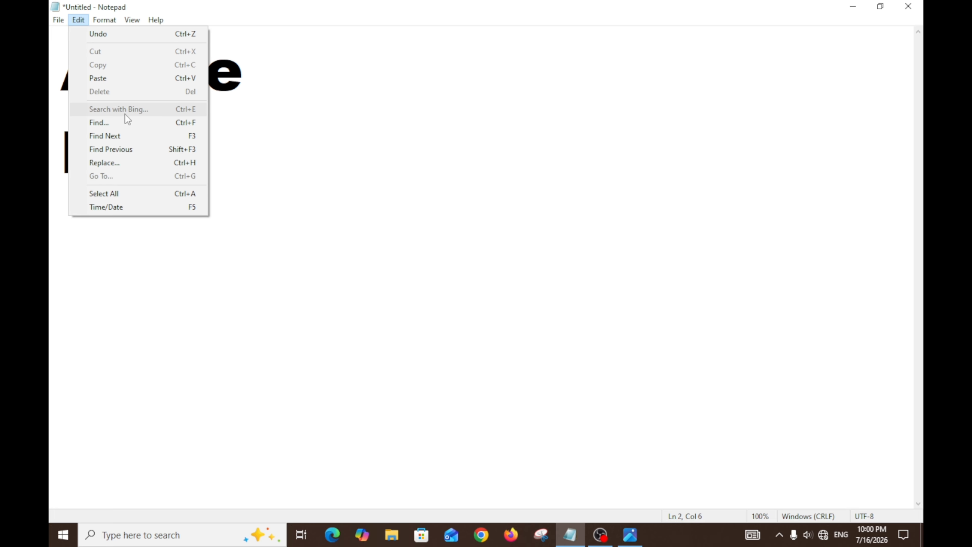
pyautogui.click(268, 161)
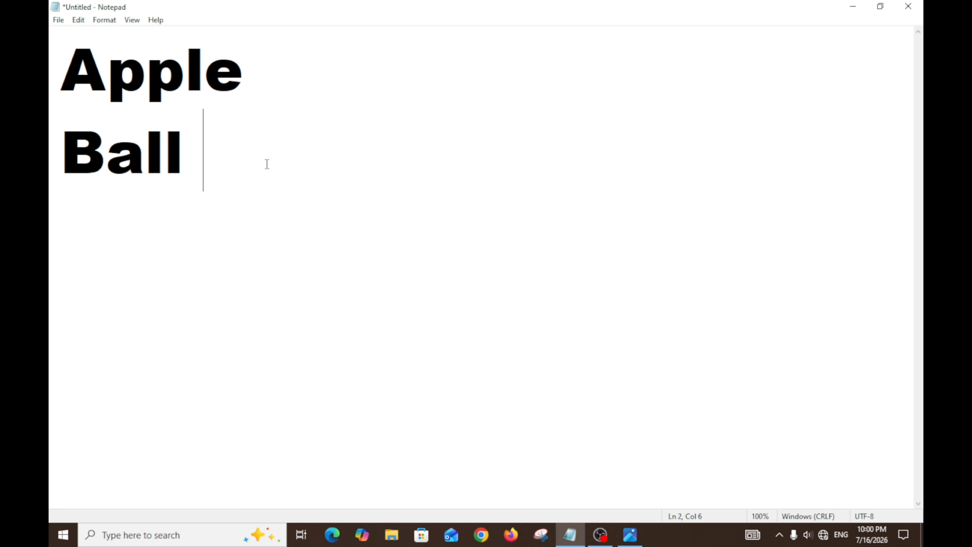